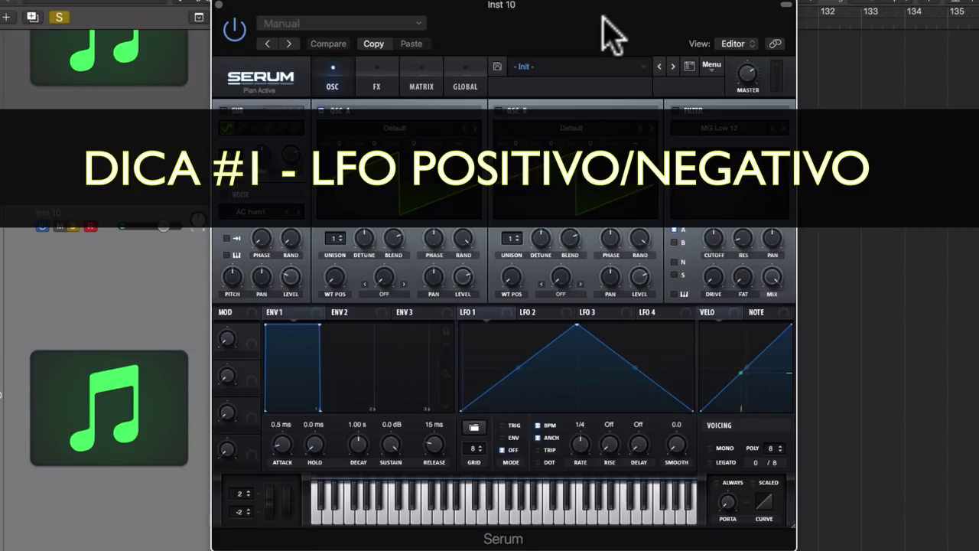
- Look through the available modulation sources, ENV 1 to ENV 3 and LFO 1 to LFO 4
{"action": "left_click", "coordinate": [365, 315]}
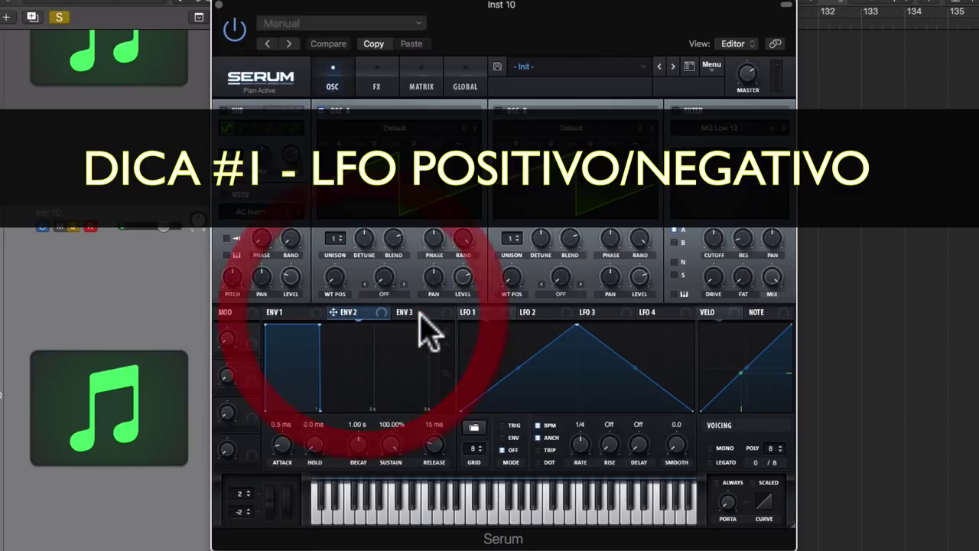
{"action": "left_click", "coordinate": [429, 314]}
{"action": "left_click", "coordinate": [505, 313]}
{"action": "left_click", "coordinate": [545, 312]}
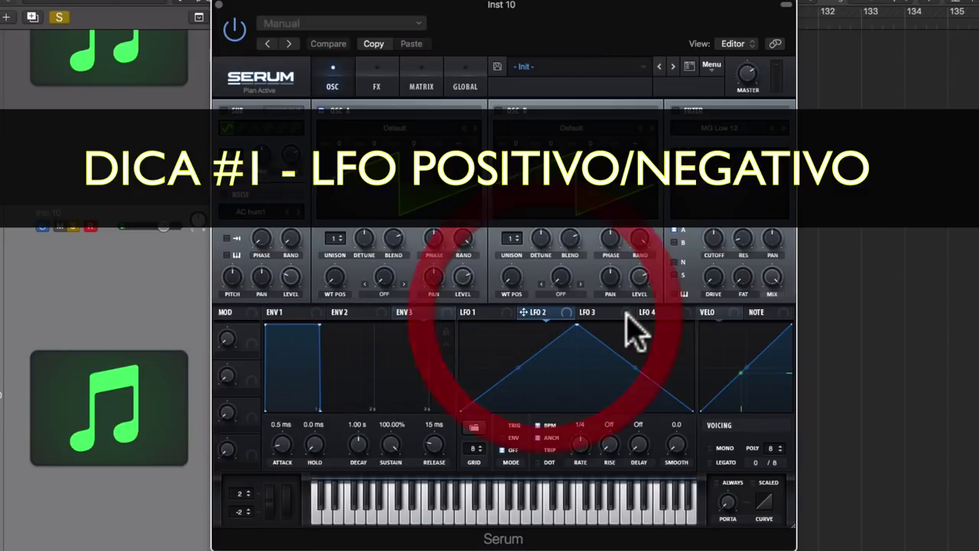
{"action": "left_click", "coordinate": [624, 312]}
{"action": "left_click", "coordinate": [658, 312]}
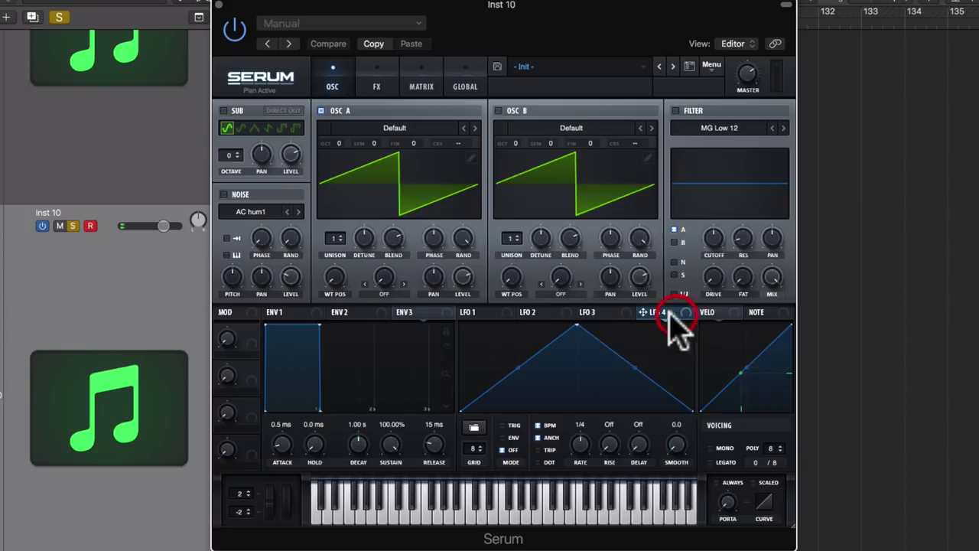
{"action": "left_click", "coordinate": [279, 313]}
{"action": "left_click", "coordinate": [373, 314]}
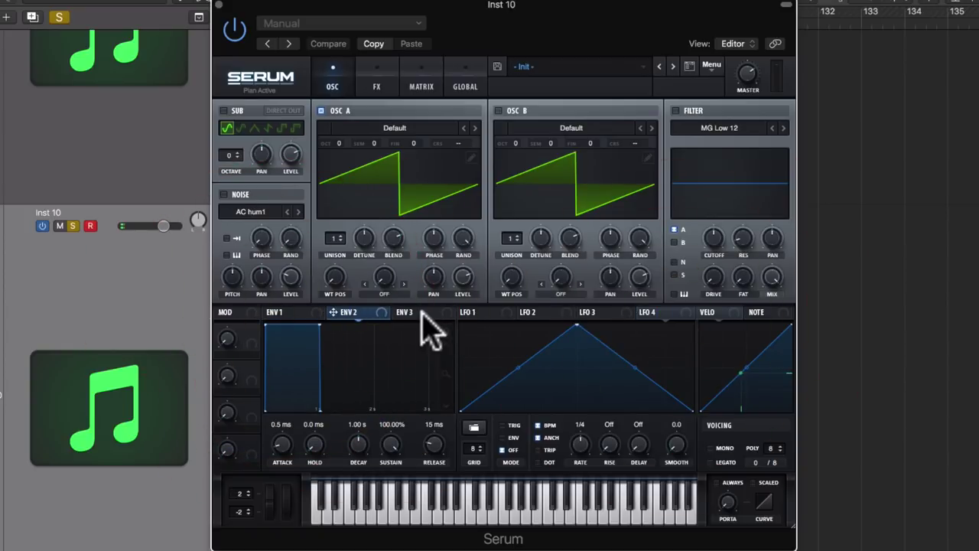
{"action": "left_click", "coordinate": [413, 313]}
{"action": "left_click", "coordinate": [475, 312]}
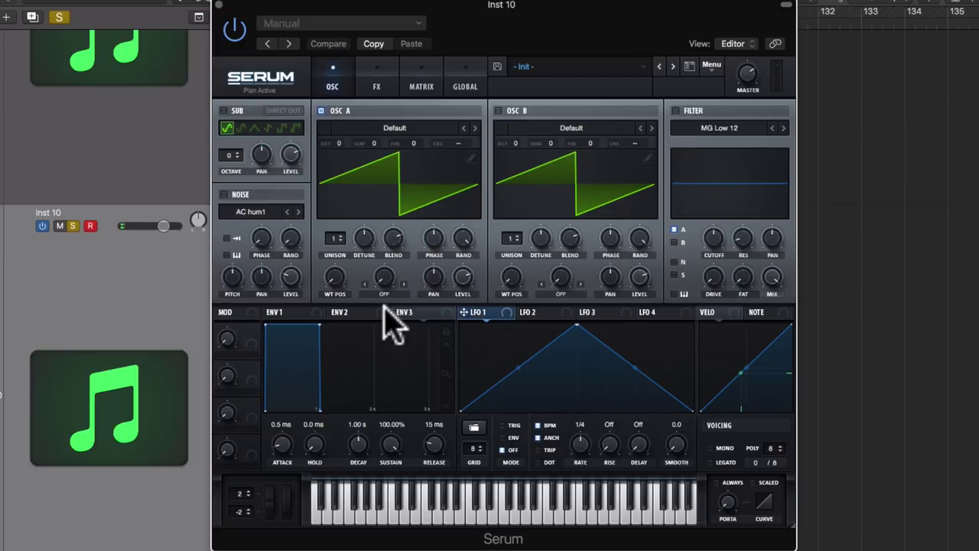
{"action": "left_click", "coordinate": [284, 312]}
{"action": "left_click", "coordinate": [344, 313]}
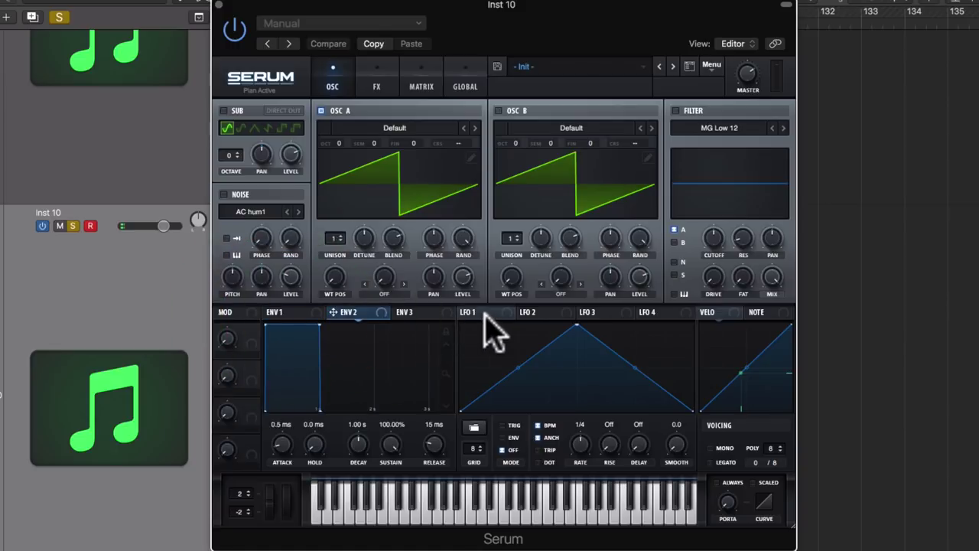
{"action": "left_click", "coordinate": [487, 313]}
{"action": "left_click", "coordinate": [562, 313]}
{"action": "left_click", "coordinate": [626, 313]}
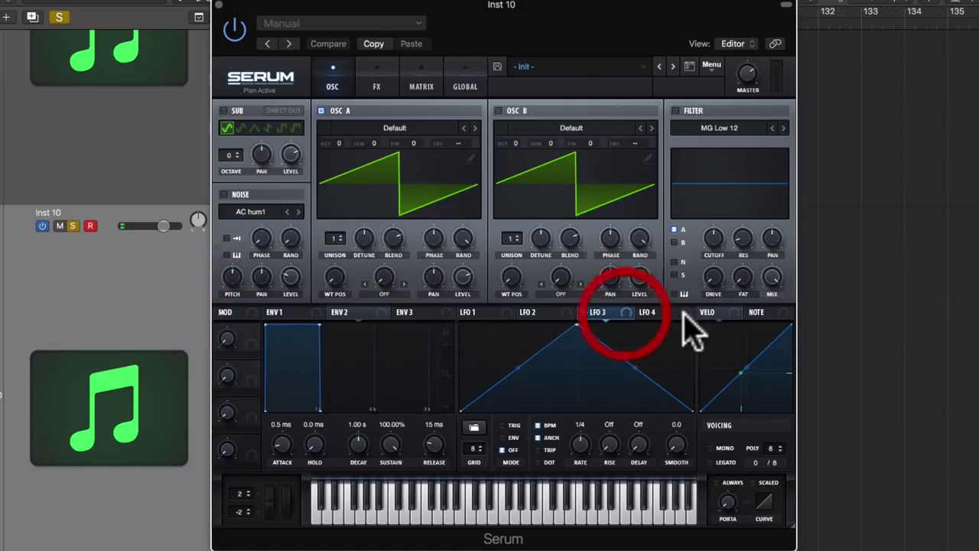
{"action": "left_click", "coordinate": [680, 312]}
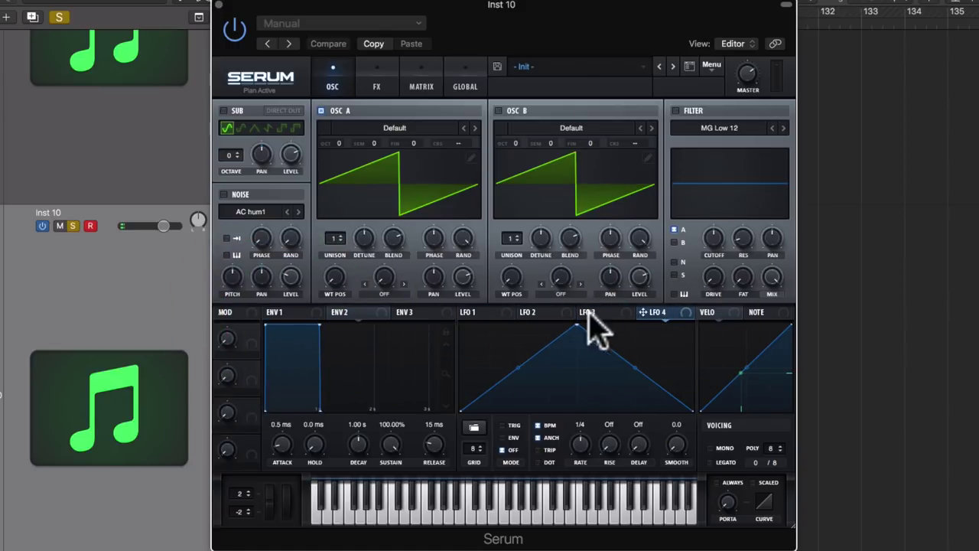
- Select LFO 1 and assign it as a modulator to oscillator B's wavetable position
{"action": "left_click", "coordinate": [476, 312]}
{"action": "left_click", "coordinate": [468, 316]}
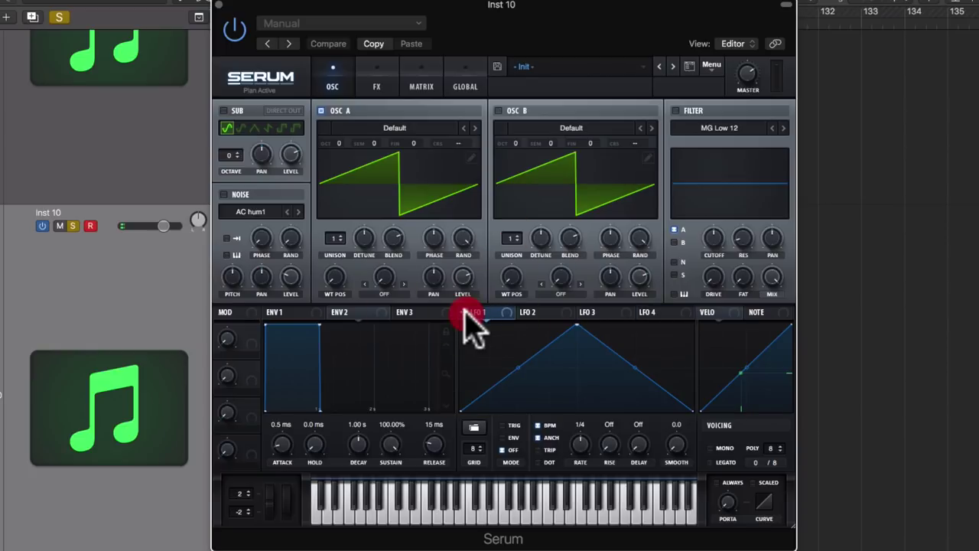
{"action": "left_click_drag", "start_coordinate": [468, 313], "coordinate": [513, 281]}
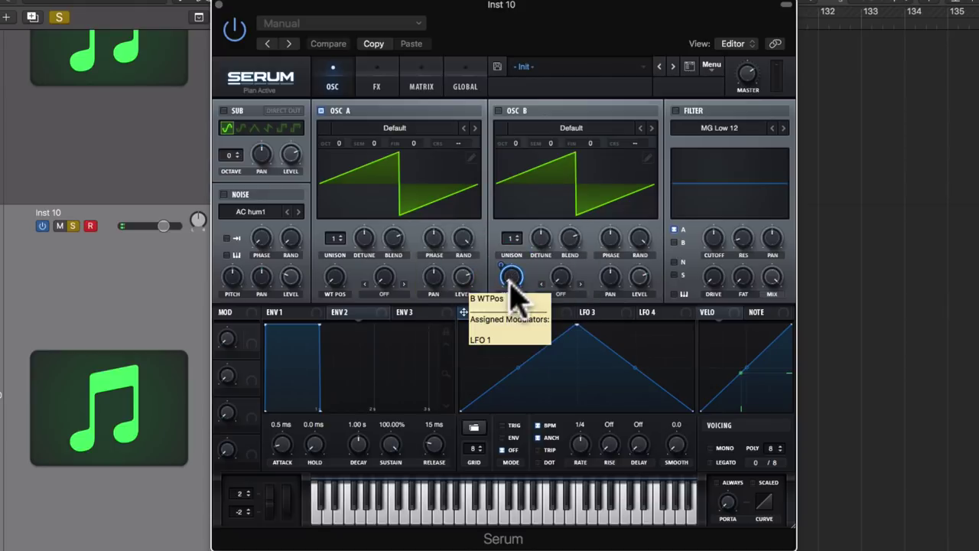
{"action": "mouse_move", "coordinate": [472, 318]}
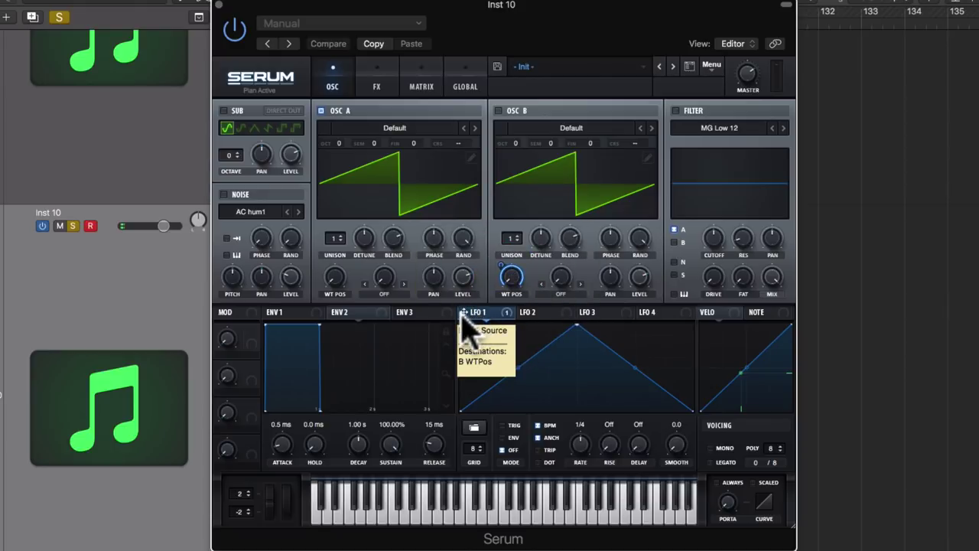
- Assign LFO 1 to the filter's cutoff, resonance and drive controls
{"action": "left_click_drag", "start_coordinate": [463, 317], "coordinate": [712, 256]}
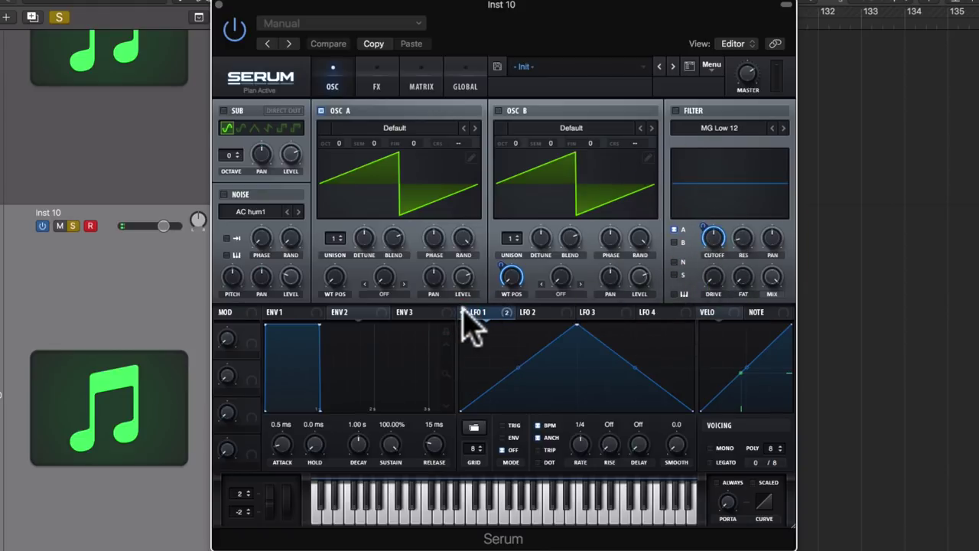
{"action": "left_click_drag", "start_coordinate": [463, 312], "coordinate": [741, 238]}
{"action": "left_click", "coordinate": [566, 291]}
{"action": "left_click", "coordinate": [482, 287]}
{"action": "left_click_drag", "start_coordinate": [464, 312], "coordinate": [715, 279]}
- Assign LFO 1 to oscillator A's level, unison detune, phase, random phase, wavetable position and coarse pitch
{"action": "left_click_drag", "start_coordinate": [463, 312], "coordinate": [364, 238]}
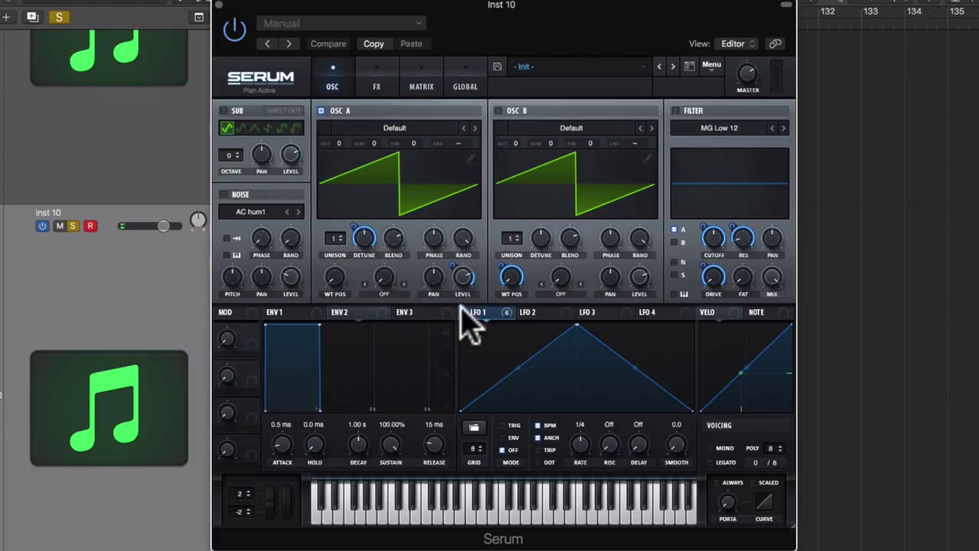
{"action": "left_click_drag", "start_coordinate": [463, 314], "coordinate": [434, 239]}
{"action": "left_click_drag", "start_coordinate": [464, 314], "coordinate": [463, 237]}
{"action": "left_click_drag", "start_coordinate": [464, 314], "coordinate": [334, 280]}
{"action": "left_click_drag", "start_coordinate": [464, 312], "coordinate": [457, 143]}
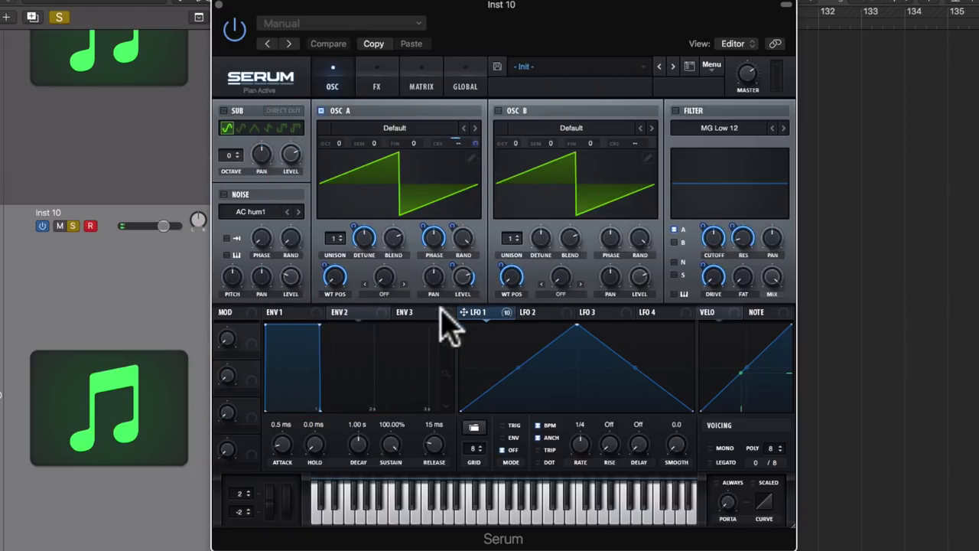
- Assign LFO 1 to oscillator B's detune, blend and phase, and to the sub oscillator's pan and level
{"action": "left_click_drag", "start_coordinate": [463, 314], "coordinate": [570, 238]}
{"action": "left_click_drag", "start_coordinate": [465, 311], "coordinate": [610, 237]}
{"action": "left_click_drag", "start_coordinate": [468, 313], "coordinate": [261, 156]}
{"action": "left_click_drag", "start_coordinate": [468, 314], "coordinate": [291, 155]}
- Assign LFO 1 to the noise oscillator's level, pitch, pan and random phase
{"action": "mouse_move", "coordinate": [468, 314]}
{"action": "left_mouse_down"}
{"action": "mouse_move", "coordinate": [302, 237]}
{"action": "mouse_move", "coordinate": [258, 237]}
{"action": "mouse_move", "coordinate": [289, 277]}
{"action": "left_mouse_up"}
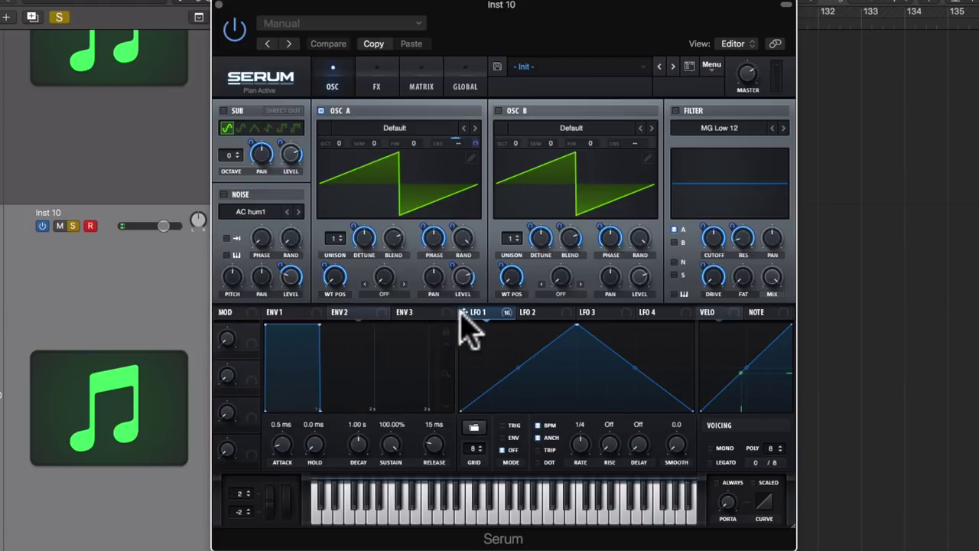
{"action": "left_click_drag", "start_coordinate": [463, 312], "coordinate": [232, 277]}
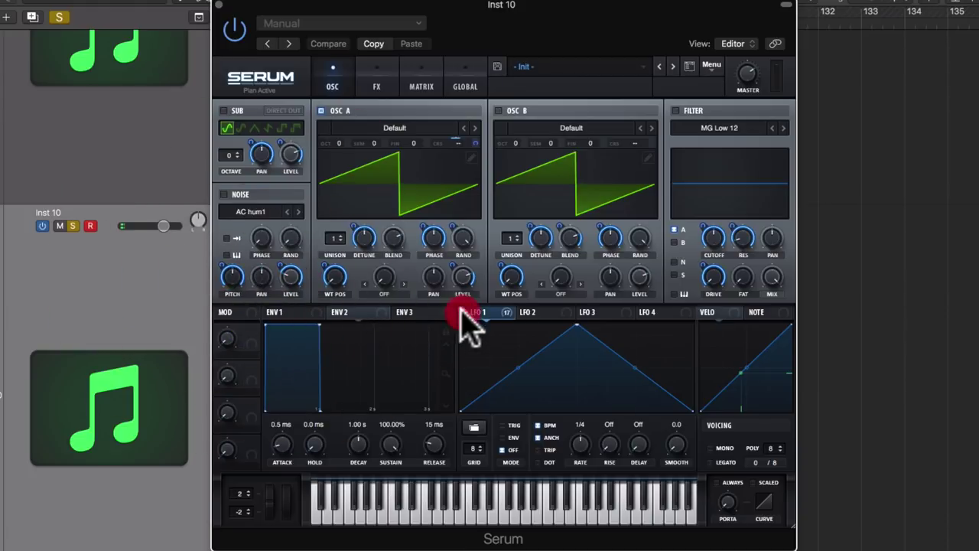
{"action": "left_click_drag", "start_coordinate": [462, 312], "coordinate": [261, 277]}
{"action": "left_click_drag", "start_coordinate": [468, 314], "coordinate": [290, 239]}
- Enable the Hyper/Dimension effect and assign LFO 1 to its Hyper rate, detune and mix and its Dimension size and mix
{"action": "left_click", "coordinate": [368, 88]}
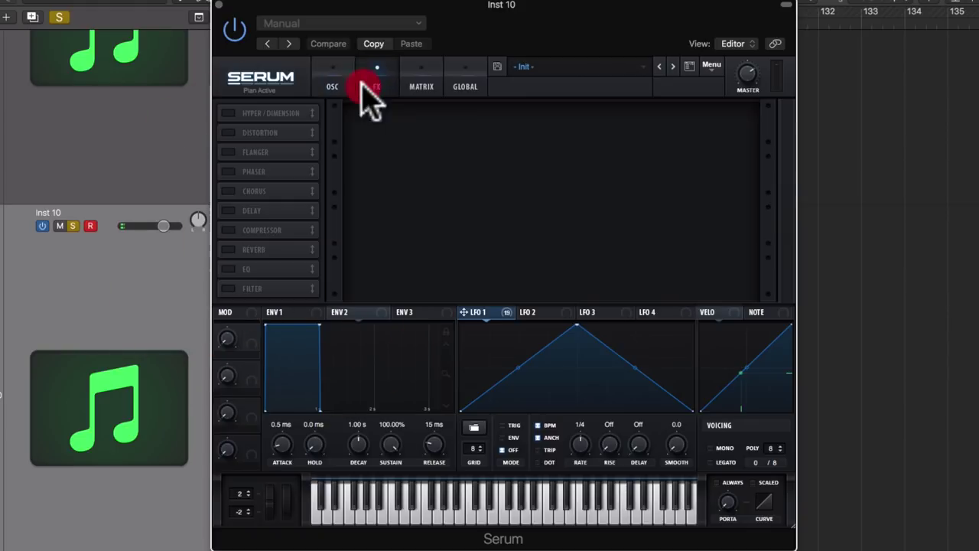
{"action": "left_click", "coordinate": [228, 113]}
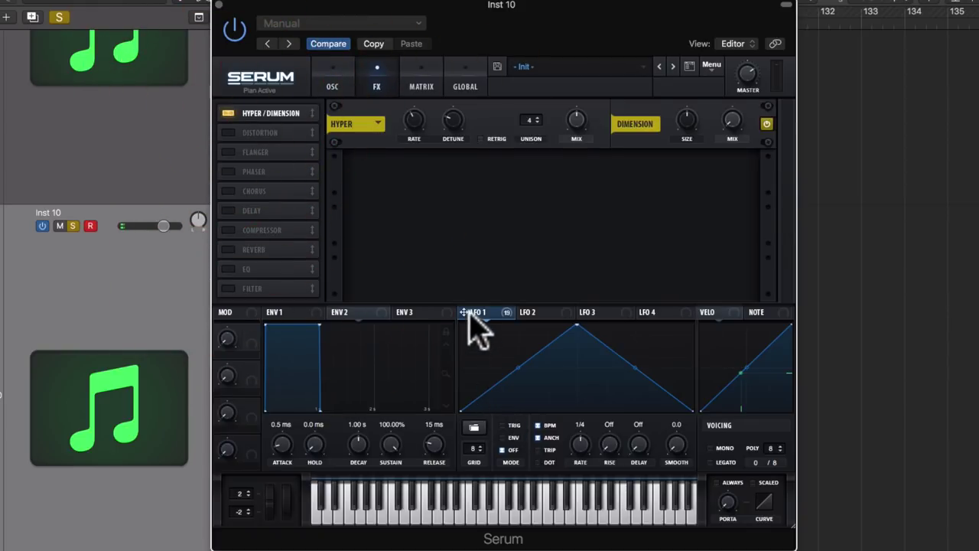
{"action": "left_click_drag", "start_coordinate": [468, 313], "coordinate": [414, 120]}
{"action": "left_click_drag", "start_coordinate": [470, 314], "coordinate": [453, 122]}
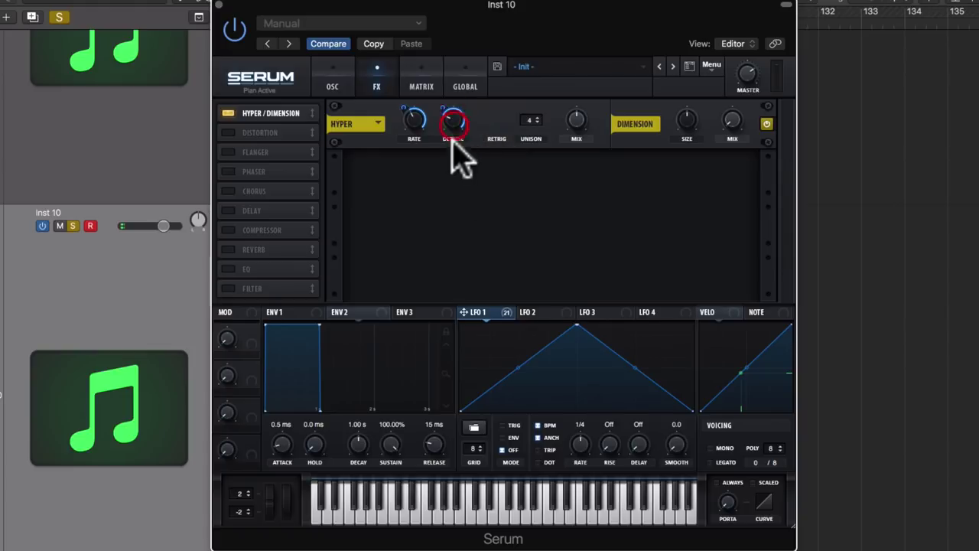
{"action": "left_click_drag", "start_coordinate": [466, 312], "coordinate": [571, 128]}
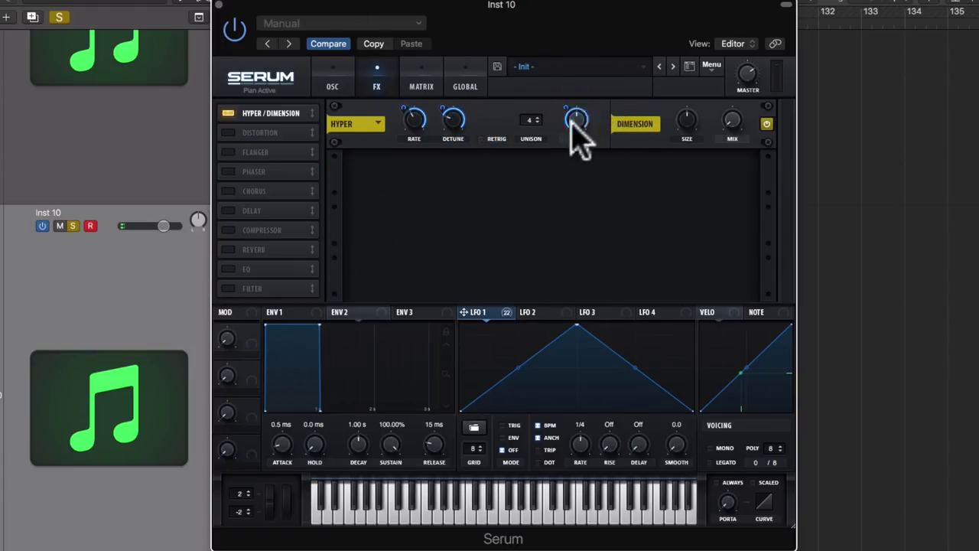
{"action": "left_click_drag", "start_coordinate": [468, 313], "coordinate": [687, 120]}
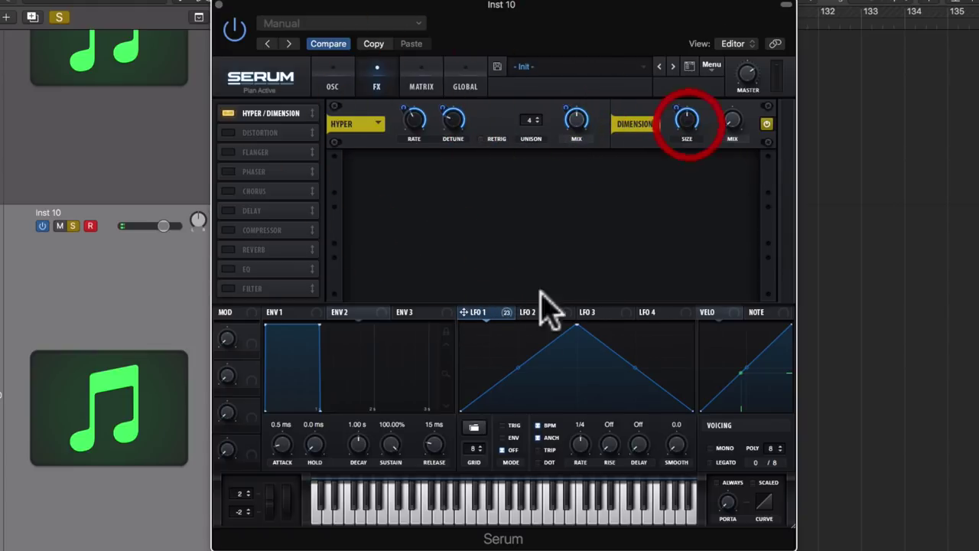
{"action": "left_click_drag", "start_coordinate": [472, 312], "coordinate": [732, 122]}
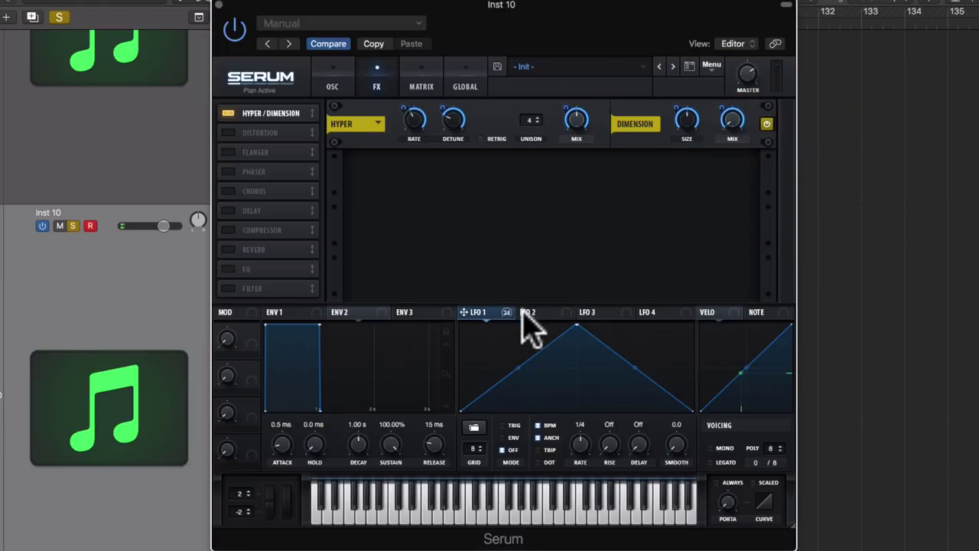
- Return to the oscillator page, enable the filter and remove all modulators from its cutoff
{"action": "left_click", "coordinate": [332, 86]}
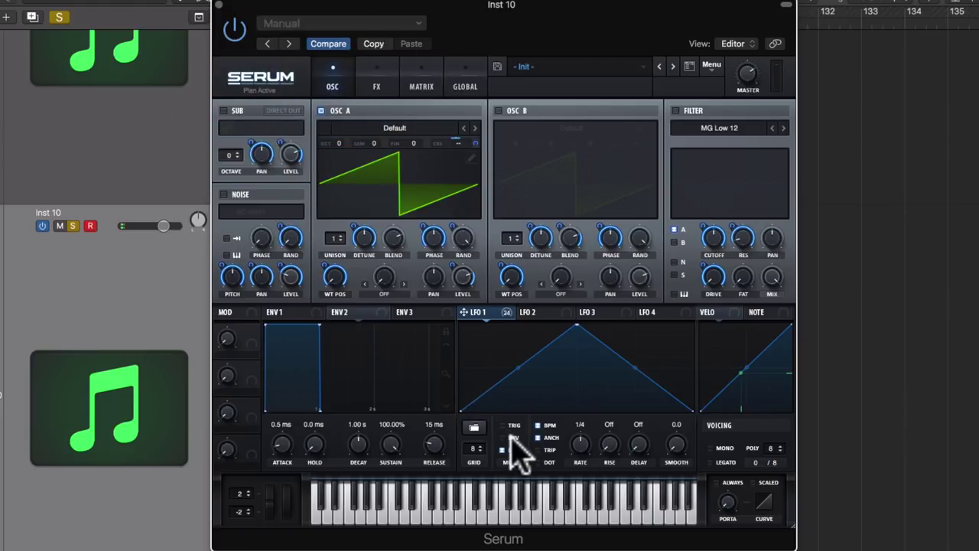
{"action": "mouse_move", "coordinate": [601, 492]}
{"action": "left_mouse_down"}
{"action": "mouse_move", "coordinate": [608, 374]}
{"action": "mouse_move", "coordinate": [590, 406]}
{"action": "mouse_move", "coordinate": [599, 484]}
{"action": "left_mouse_up"}
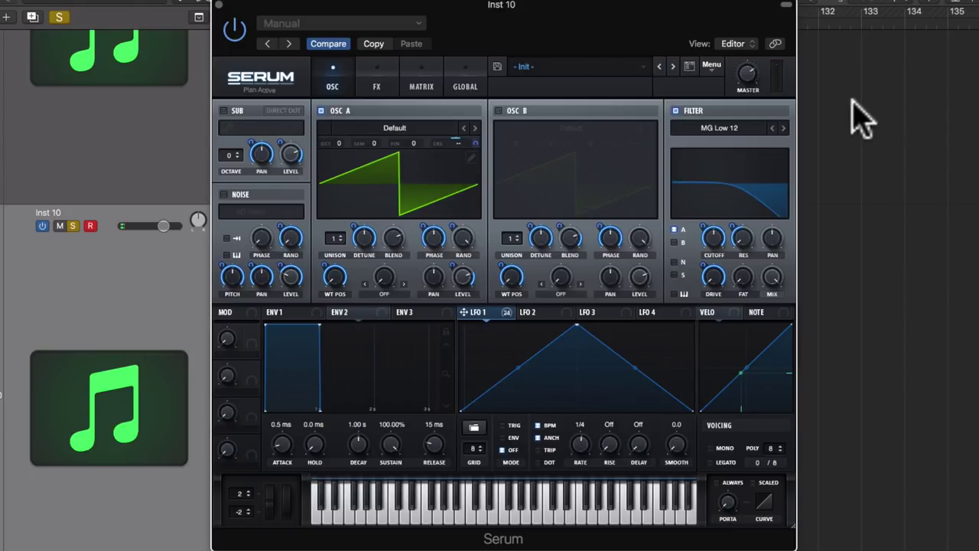
{"action": "right_click", "coordinate": [715, 239]}
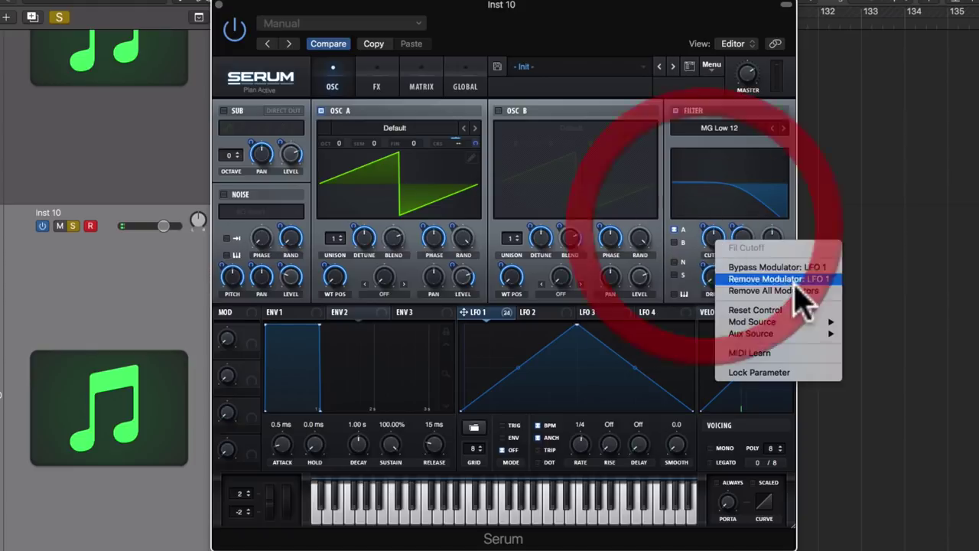
{"action": "left_click", "coordinate": [775, 290]}
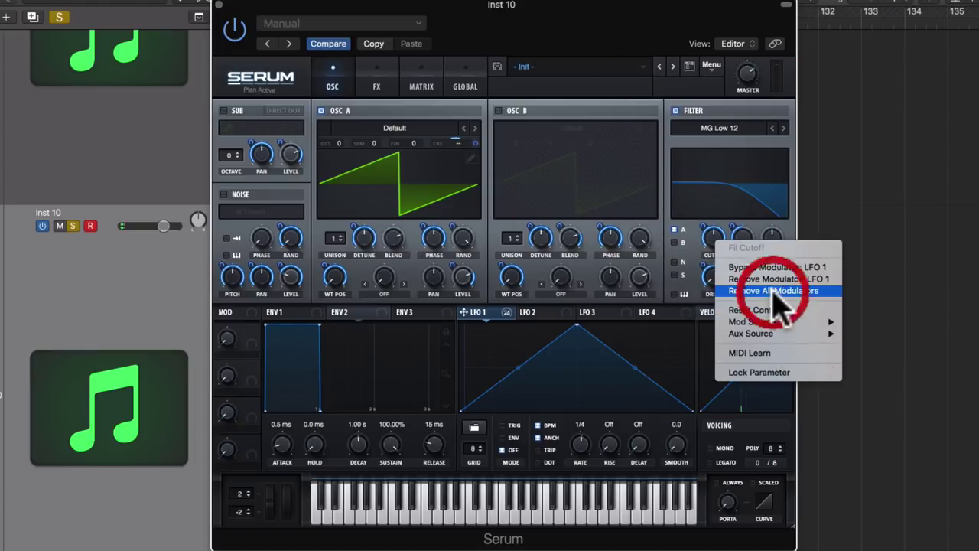
- Assign LFO 1 to the filter cutoff again, and raise the filter's Fat amount and assign LFO 1 to it
{"action": "left_click_drag", "start_coordinate": [462, 314], "coordinate": [713, 239]}
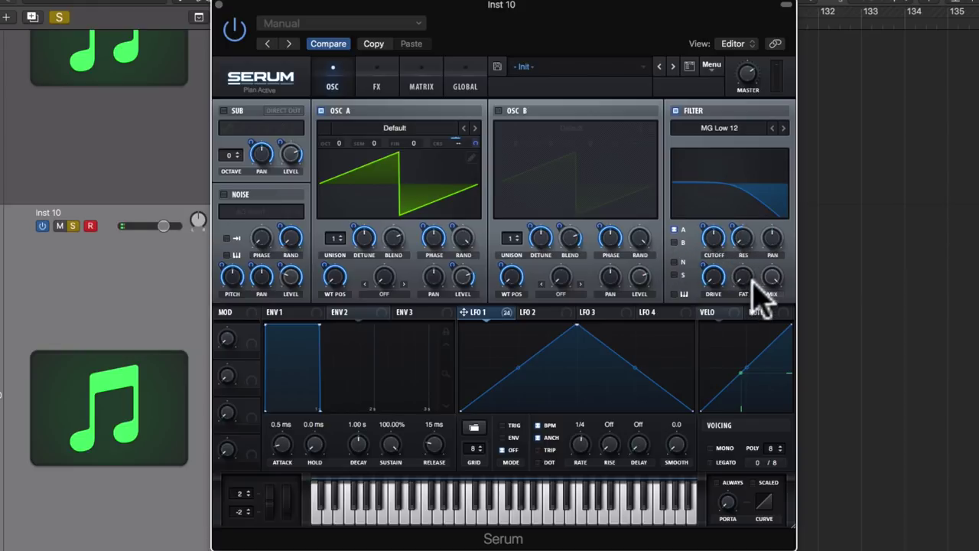
{"action": "left_click", "coordinate": [744, 238]}
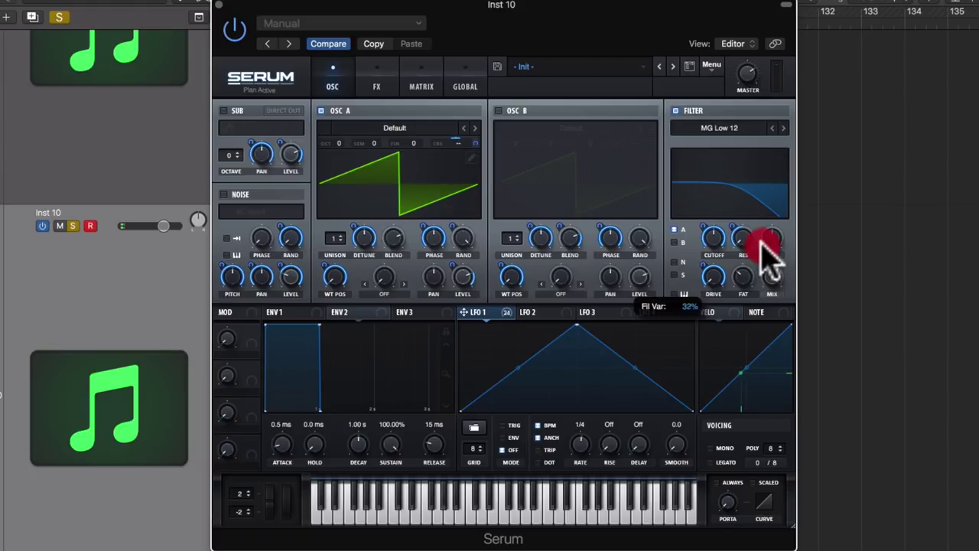
{"action": "left_click_drag", "start_coordinate": [475, 314], "coordinate": [738, 294]}
{"action": "left_click", "coordinate": [733, 277]}
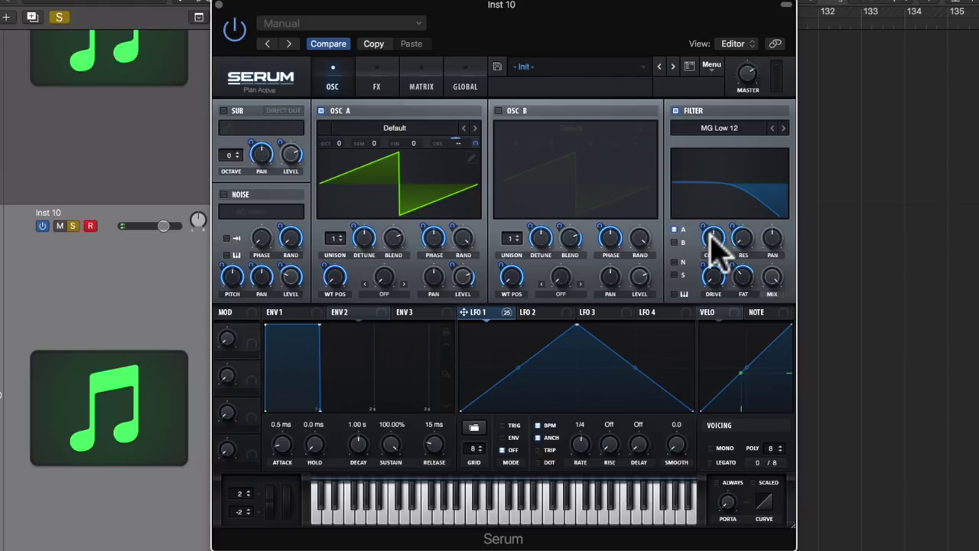
{"action": "right_click", "coordinate": [743, 238]}
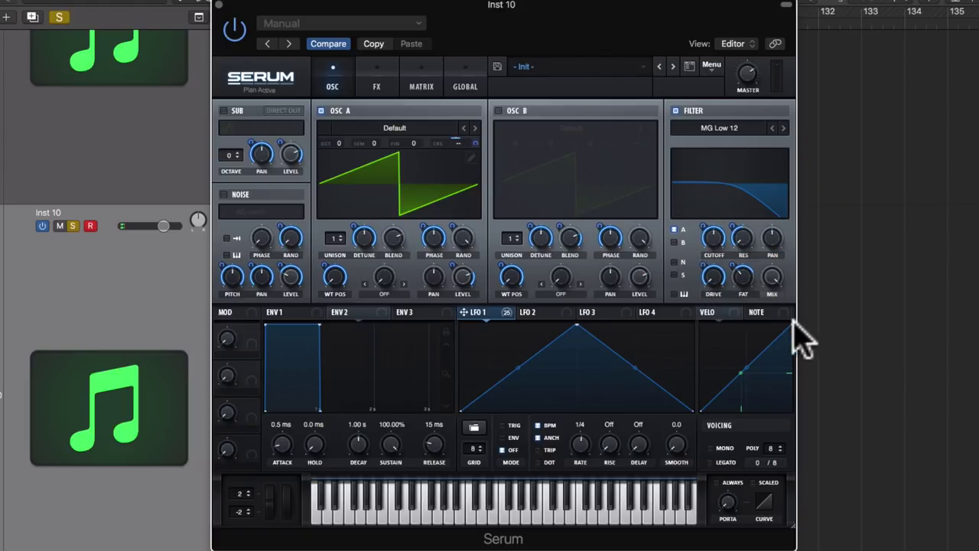
- Find the LFO 1 to Fil Cutoff routing in the modulation matrix and toggle its direction type
{"action": "left_click", "coordinate": [427, 86]}
{"action": "scroll", "coordinate": [322, 187], "scroll_direction": "down", "scroll_amount": 10}
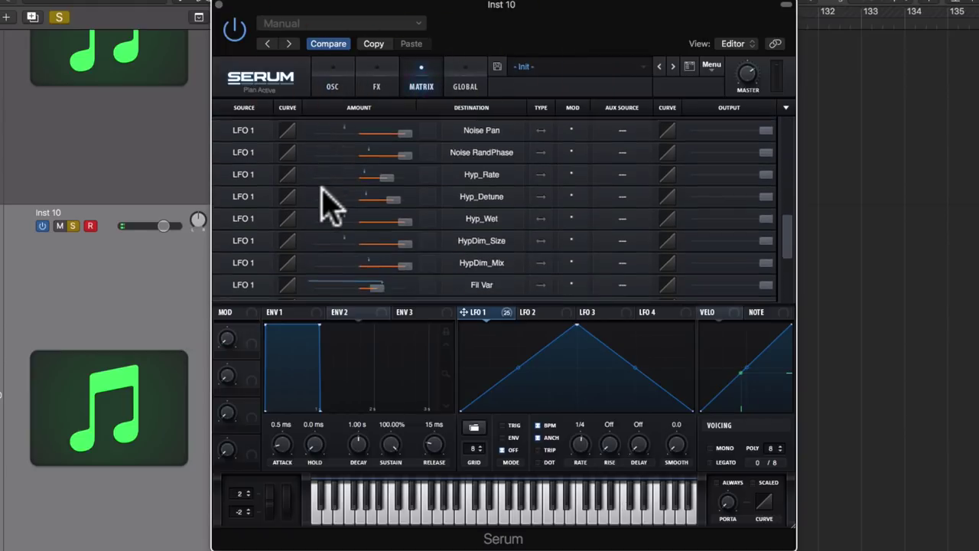
{"action": "scroll", "coordinate": [325, 203], "scroll_direction": "up", "scroll_amount": 10}
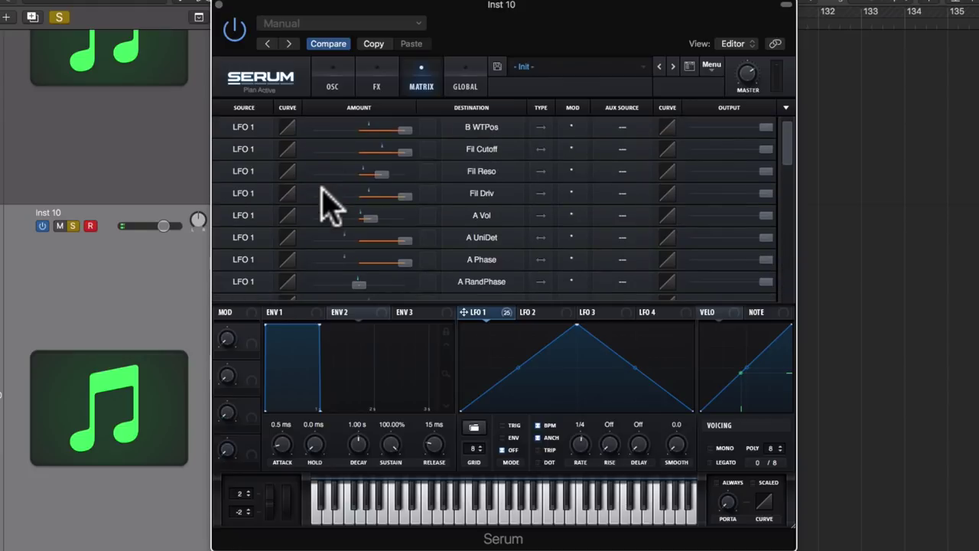
{"action": "left_click", "coordinate": [494, 149]}
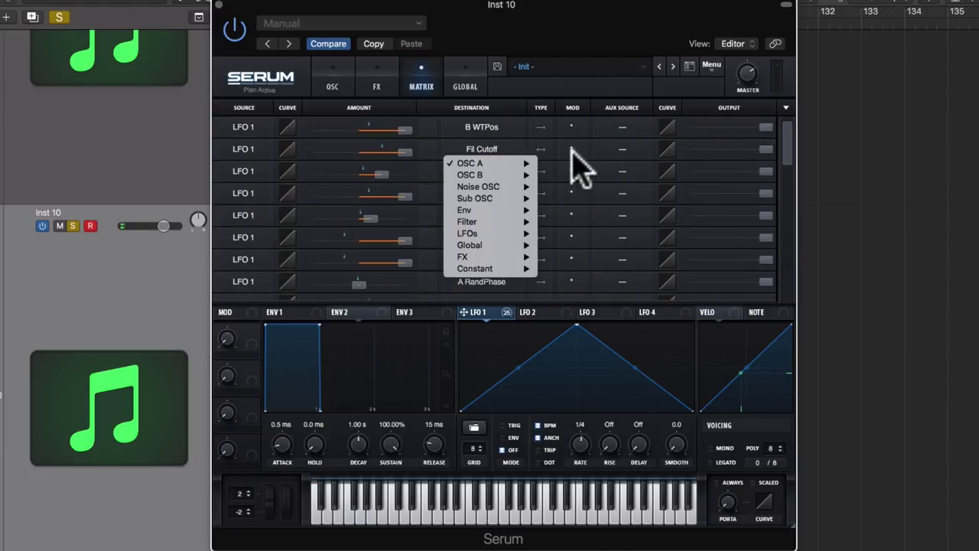
{"action": "left_click", "coordinate": [507, 147]}
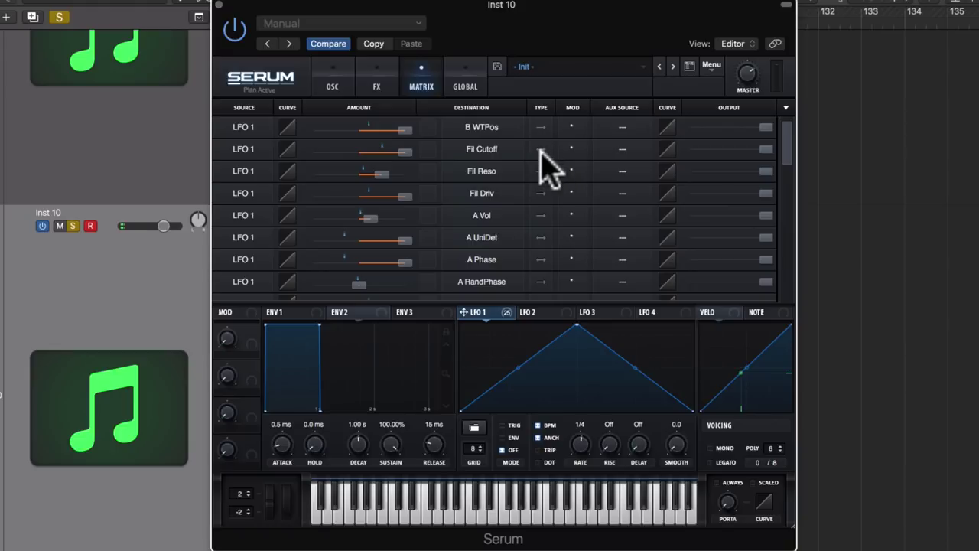
{"action": "left_click", "coordinate": [540, 149]}
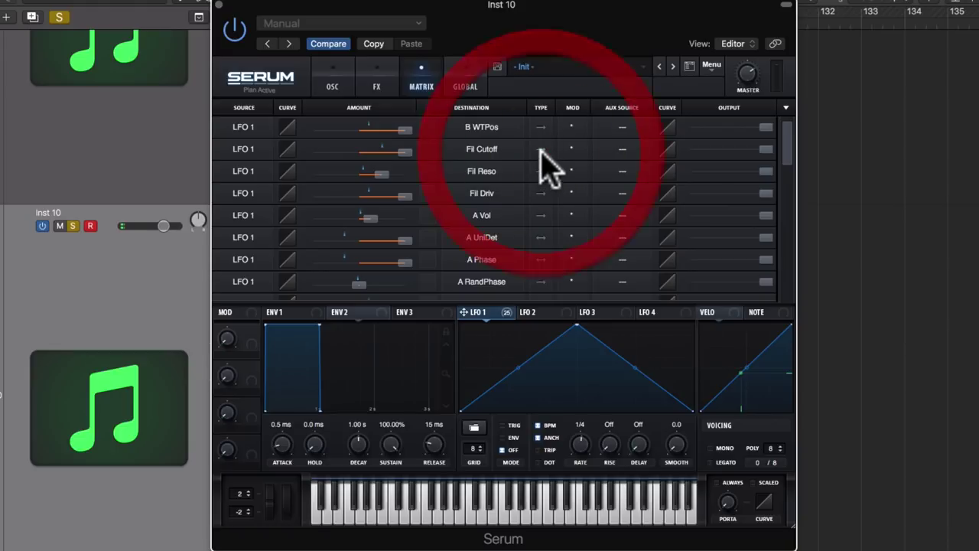
- Return to the oscillator page and toggle the direction type of the LFO 1 modulation directly on the filter cutoff
{"action": "left_click", "coordinate": [333, 86]}
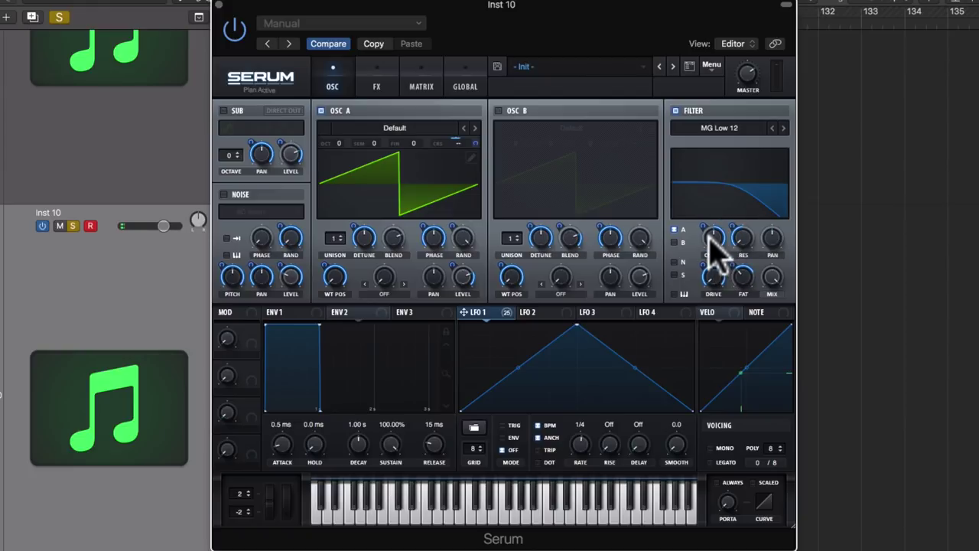
{"action": "key", "text": "alt"}
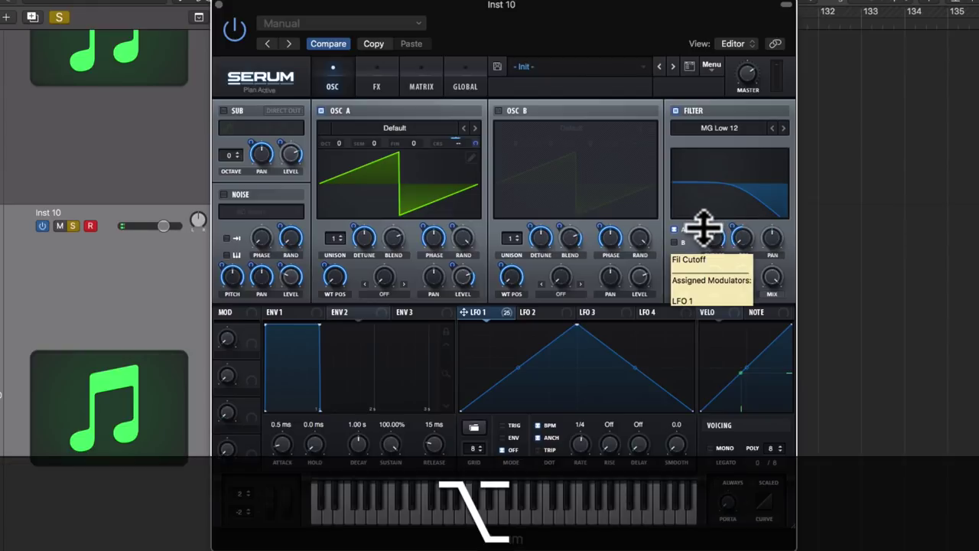
{"action": "key", "text": "shift"}
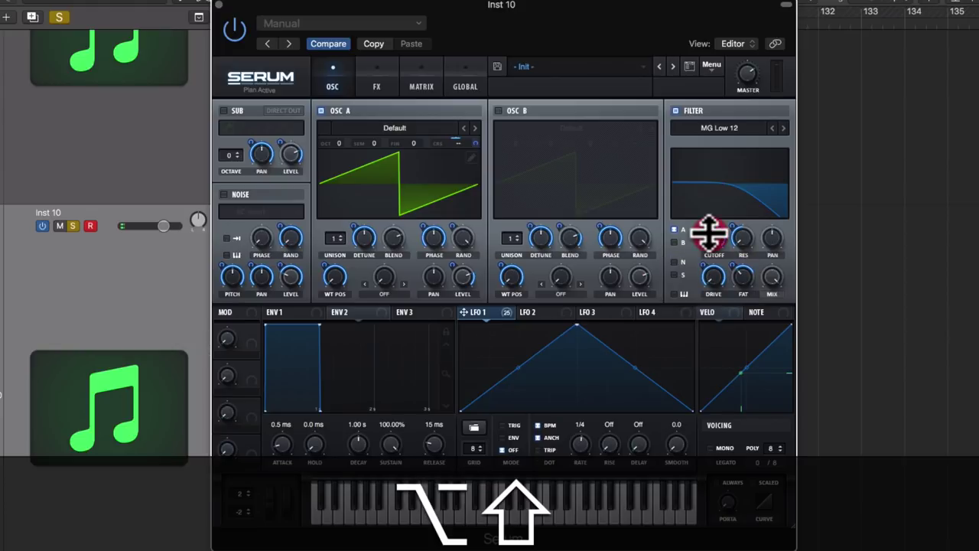
{"action": "left_click", "coordinate": [711, 233], "text": "alt+shift"}
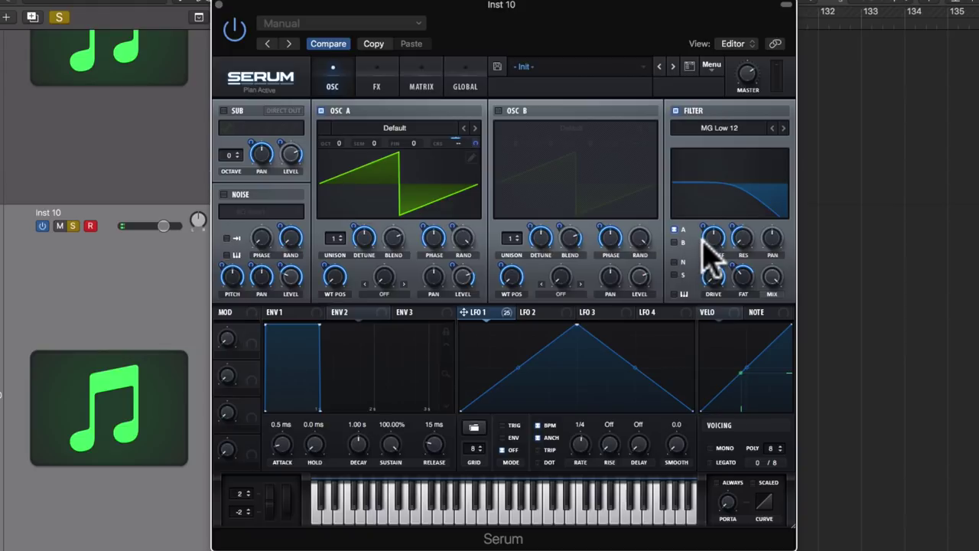
- Lower the filter cutoff and switch its LFO 1 modulation back and forth between one-way and two-way, auditioning the sound
{"action": "key", "text": "alt"}
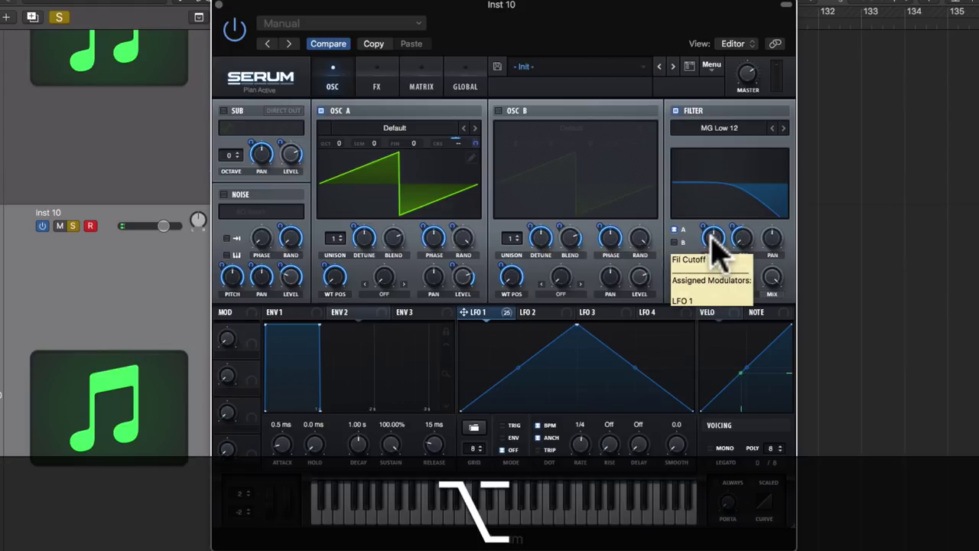
{"action": "key", "text": "alt+shift"}
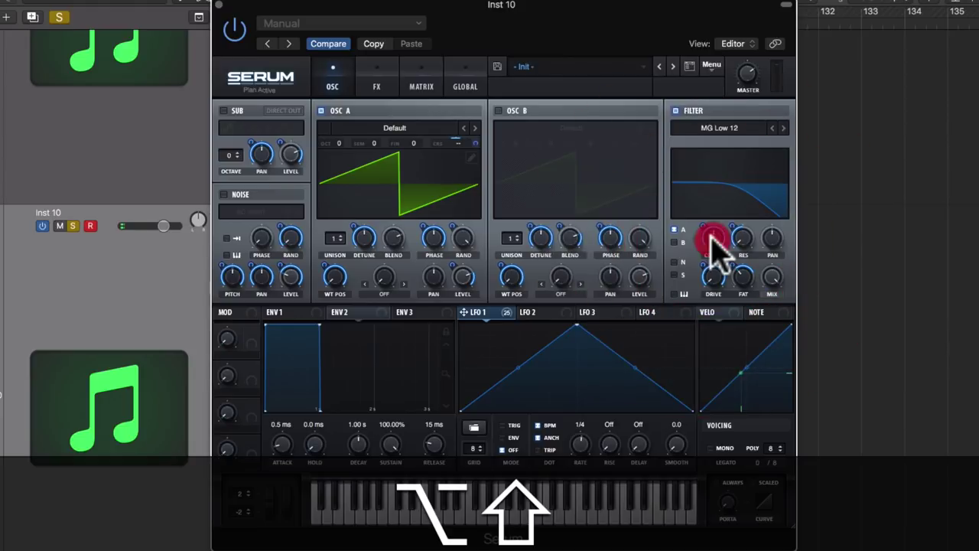
{"action": "left_click", "coordinate": [711, 244], "text": "alt+shift"}
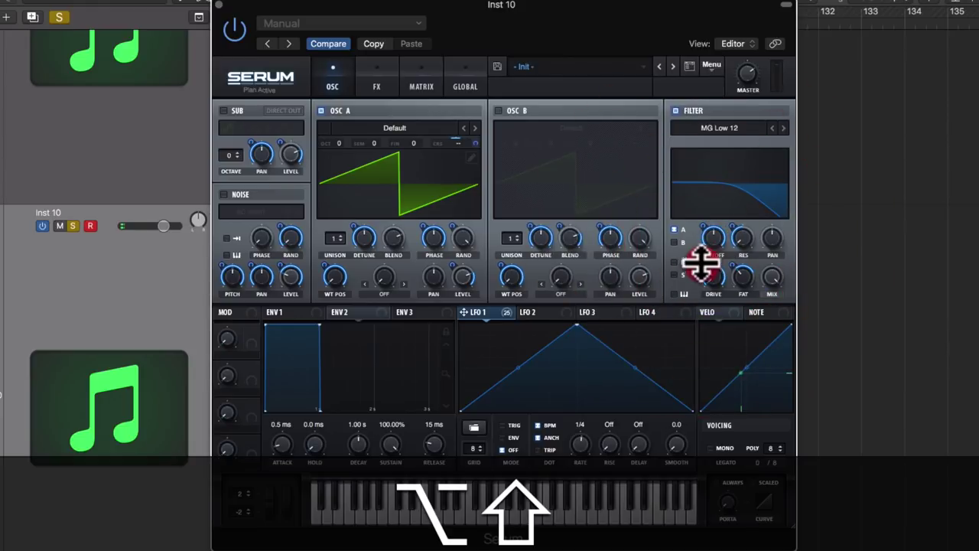
{"action": "left_click", "coordinate": [711, 241], "text": "alt+shift"}
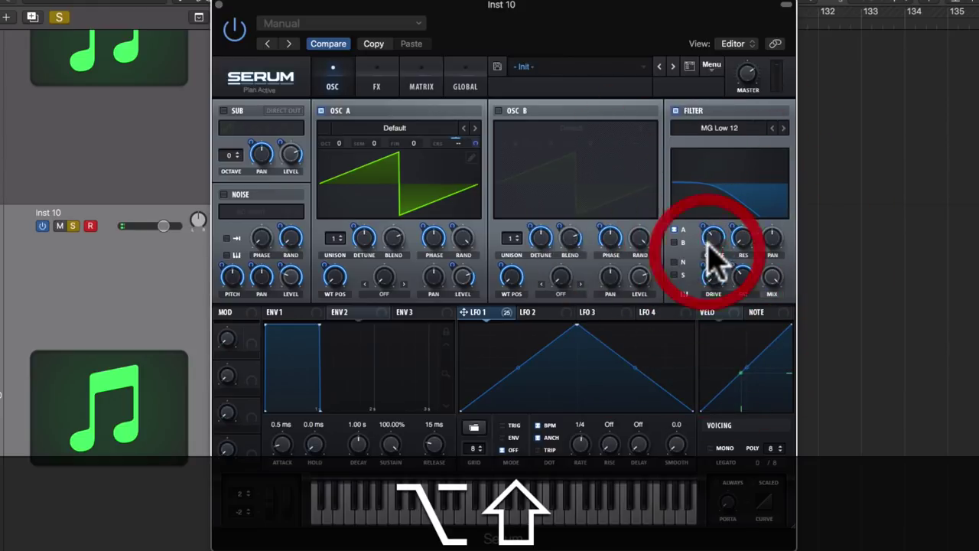
{"action": "left_click", "coordinate": [719, 237], "text": "alt+shift"}
{"action": "mouse_move", "coordinate": [724, 239]}
{"action": "left_mouse_down"}
{"action": "mouse_move", "coordinate": [712, 287]}
{"action": "mouse_move", "coordinate": [715, 258]}
{"action": "left_mouse_up"}
{"action": "left_click", "coordinate": [711, 229], "text": "alt+shift"}
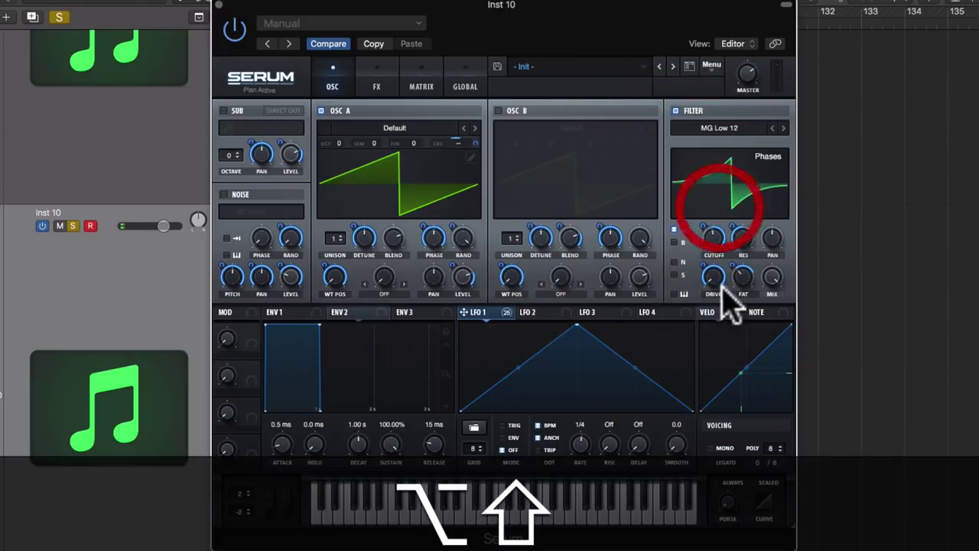
{"action": "key", "text": "space"}
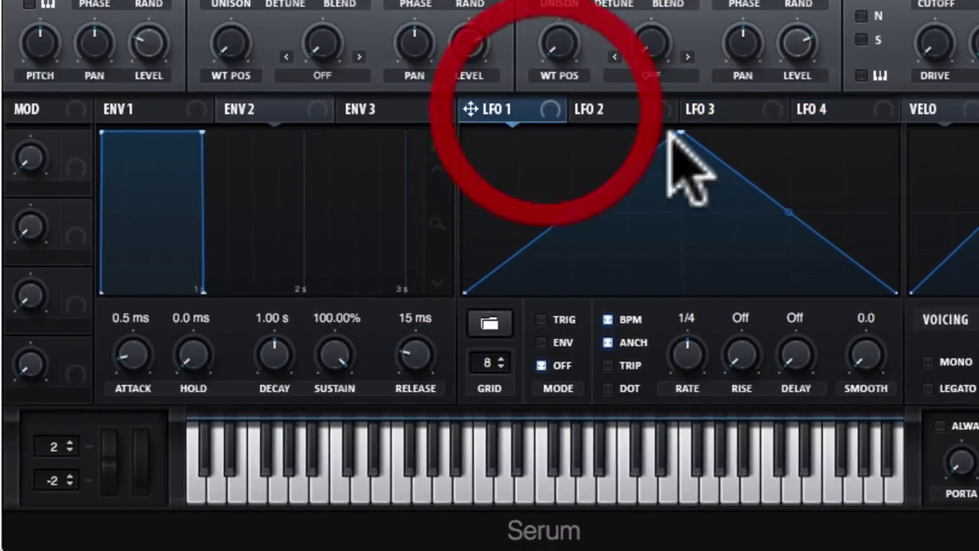
- Reshape LFO 1 into a straight falling ramp in ENV mode and assign it to oscillator A's level
{"action": "left_click_drag", "start_coordinate": [679, 132], "coordinate": [301, 114]}
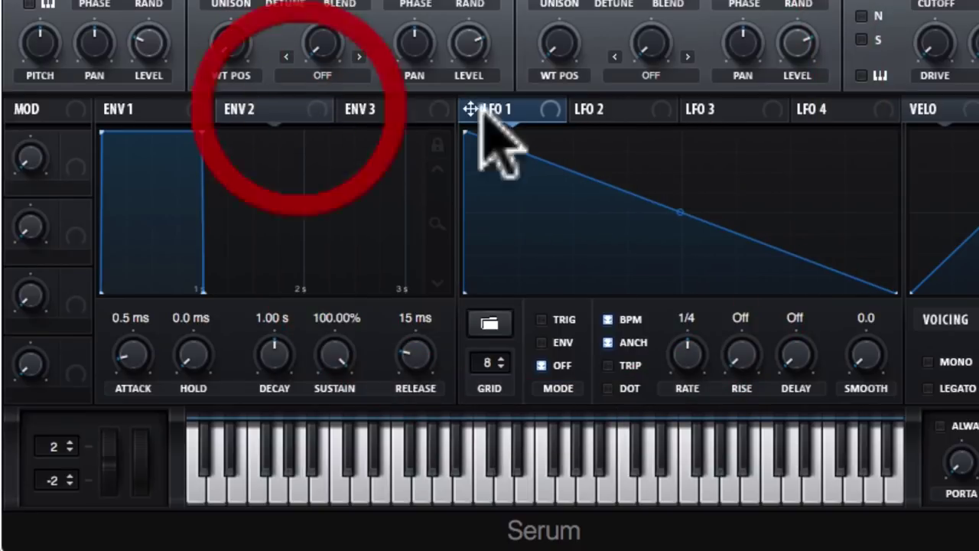
{"action": "mouse_move", "coordinate": [470, 108]}
{"action": "left_mouse_down"}
{"action": "mouse_move", "coordinate": [463, 54]}
{"action": "mouse_move", "coordinate": [473, 46]}
{"action": "mouse_move", "coordinate": [457, 28]}
{"action": "mouse_move", "coordinate": [225, 17]}
{"action": "left_mouse_up"}
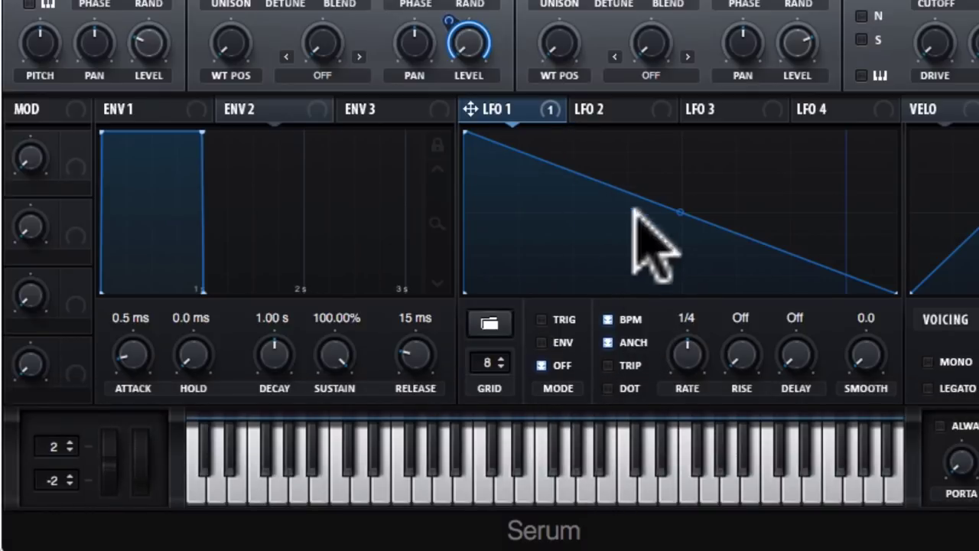
{"action": "left_click", "coordinate": [545, 343]}
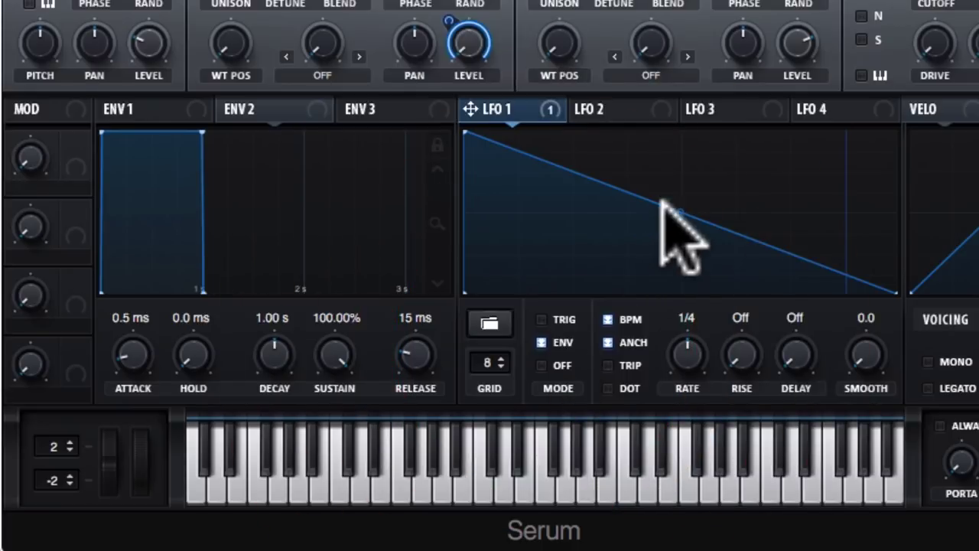
- Bend the LFO 1 ramp slightly concave and set ENV 2 to a 1.04 s decay and 71.29% sustain
{"action": "left_click_drag", "start_coordinate": [673, 205], "coordinate": [642, 230]}
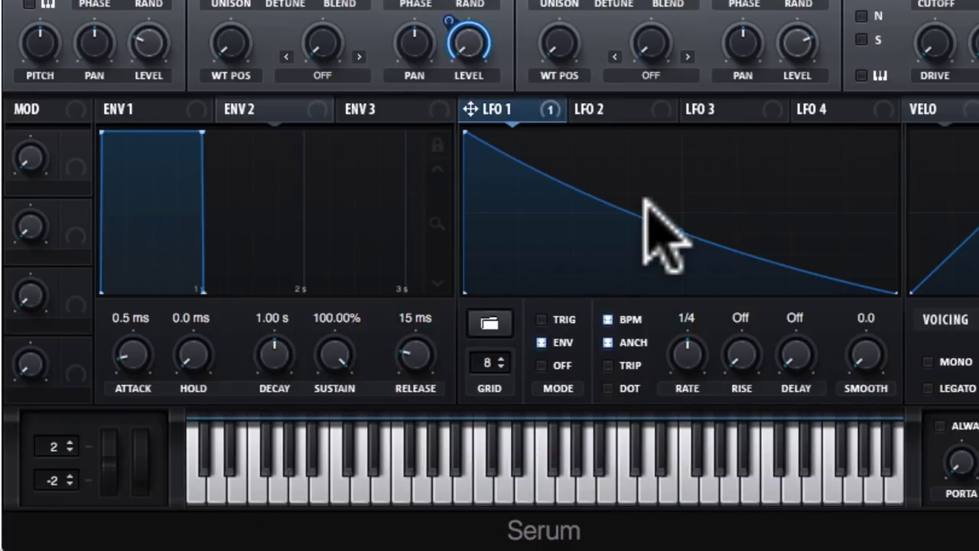
{"action": "key", "text": "space"}
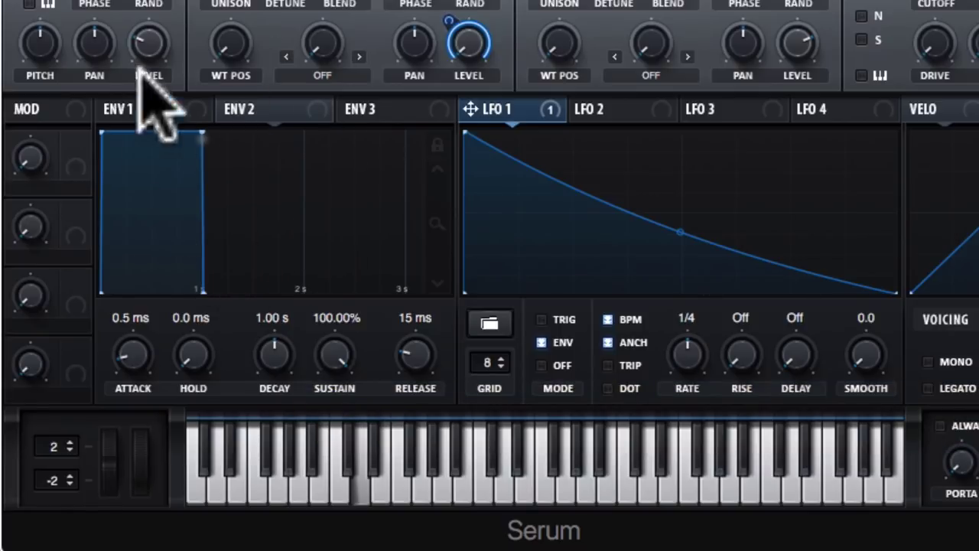
{"action": "left_click_drag", "start_coordinate": [207, 142], "coordinate": [206, 179]}
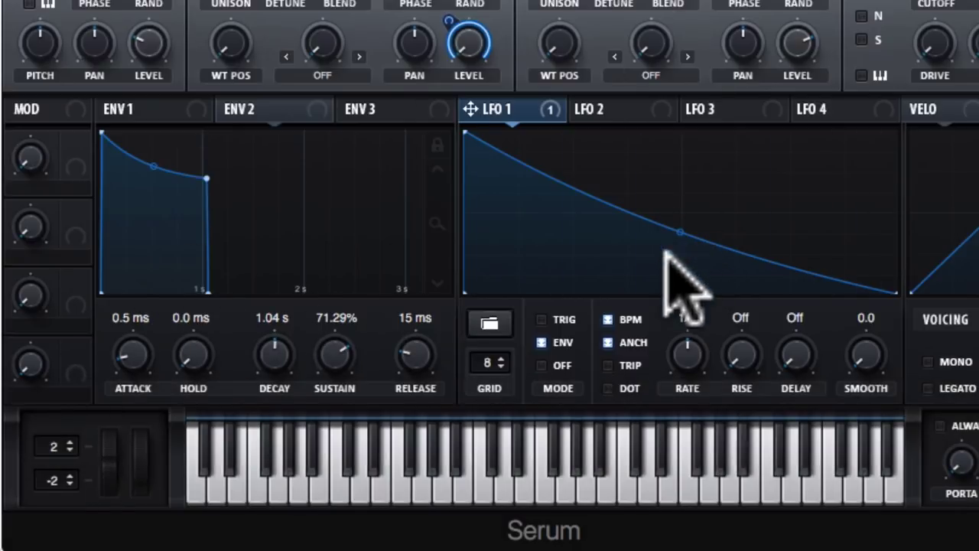
- Add three points along the falling LFO 1 curve, stepping down from its early part to just past the middle
{"action": "double_click", "coordinate": [551, 179]}
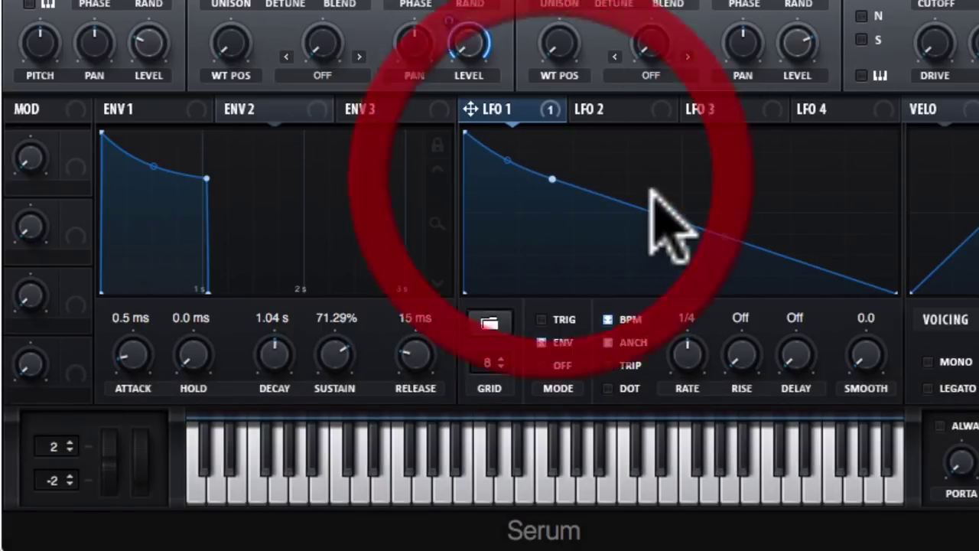
{"action": "double_click", "coordinate": [635, 201]}
{"action": "double_click", "coordinate": [709, 218]}
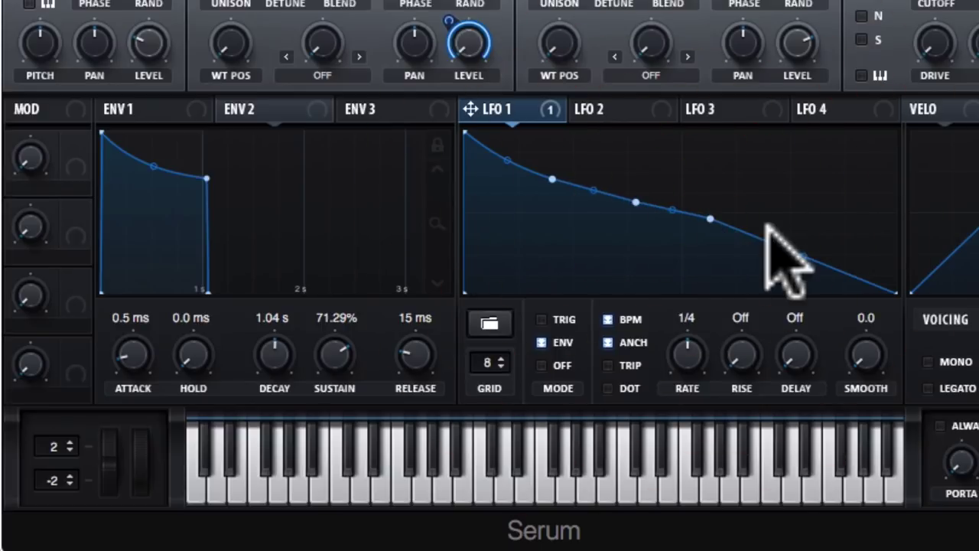
{"action": "left_click", "coordinate": [761, 231]}
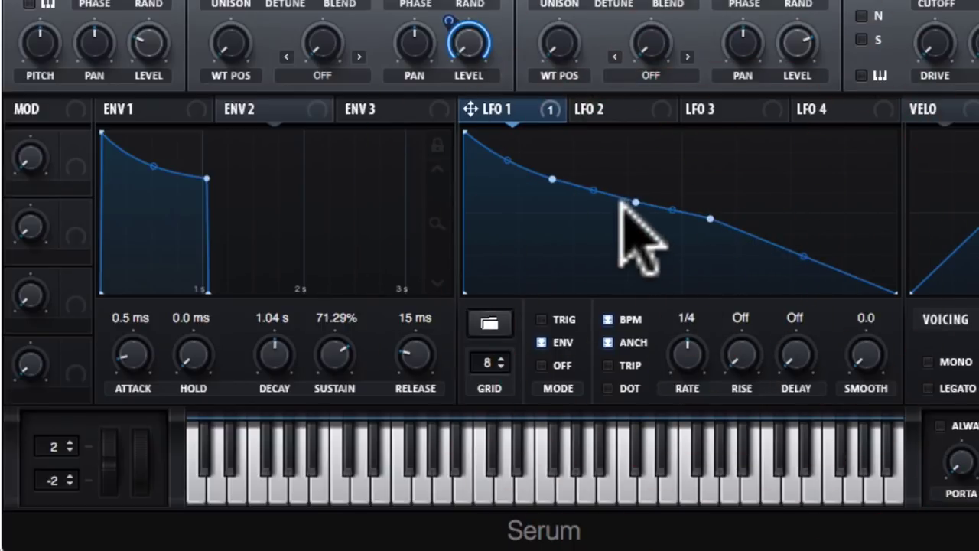
- Lower the first two added LFO 1 points into a dip and raise the third one into a second peak
{"action": "left_click", "coordinate": [636, 203]}
{"action": "left_click_drag", "start_coordinate": [636, 206], "coordinate": [616, 243]}
{"action": "left_click_drag", "start_coordinate": [551, 179], "coordinate": [537, 227]}
{"action": "left_click", "coordinate": [700, 219]}
{"action": "left_click_drag", "start_coordinate": [711, 218], "coordinate": [699, 170]}
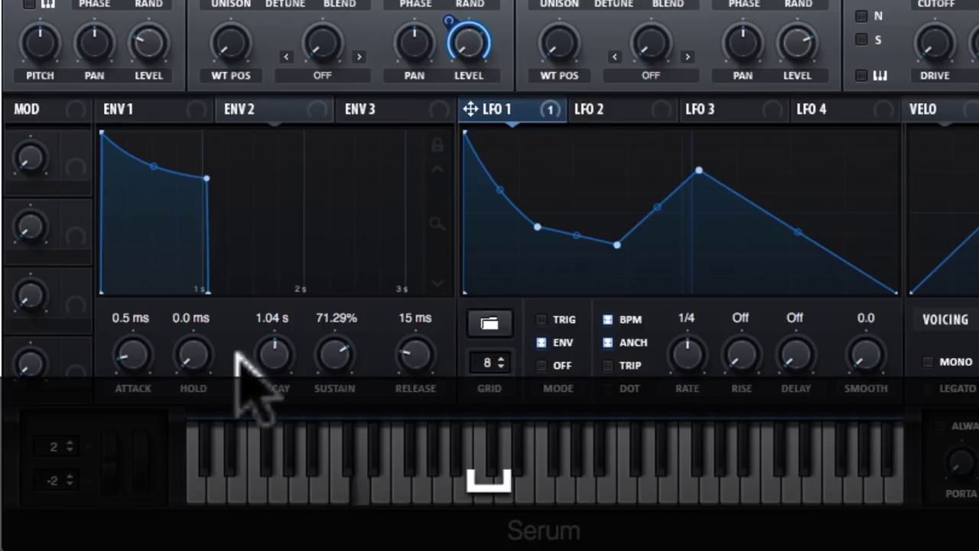
- Deepen the LFO 1 dip almost to the baseline, shift the second peak to about two thirds of the cycle, and audition it
{"action": "left_click_drag", "start_coordinate": [617, 245], "coordinate": [579, 283]}
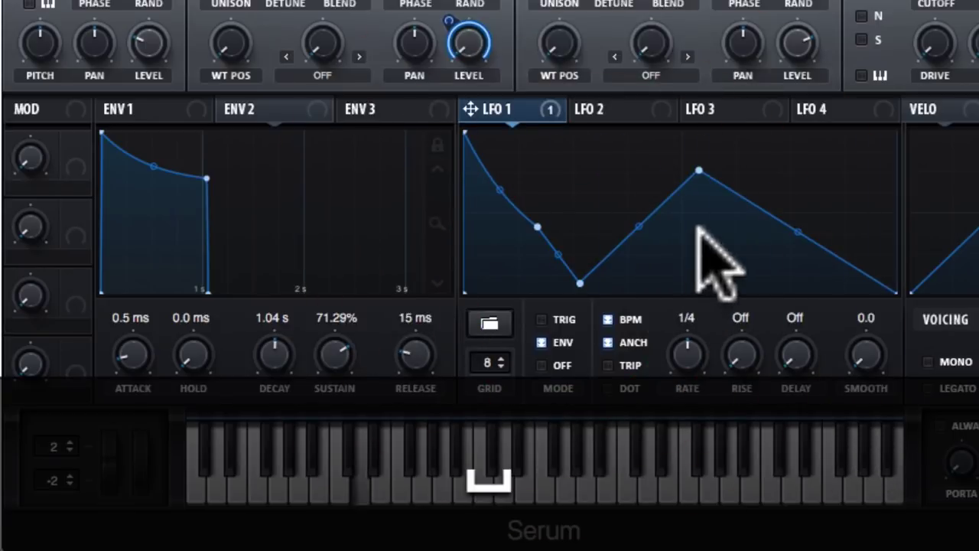
{"action": "left_click_drag", "start_coordinate": [698, 171], "coordinate": [754, 162]}
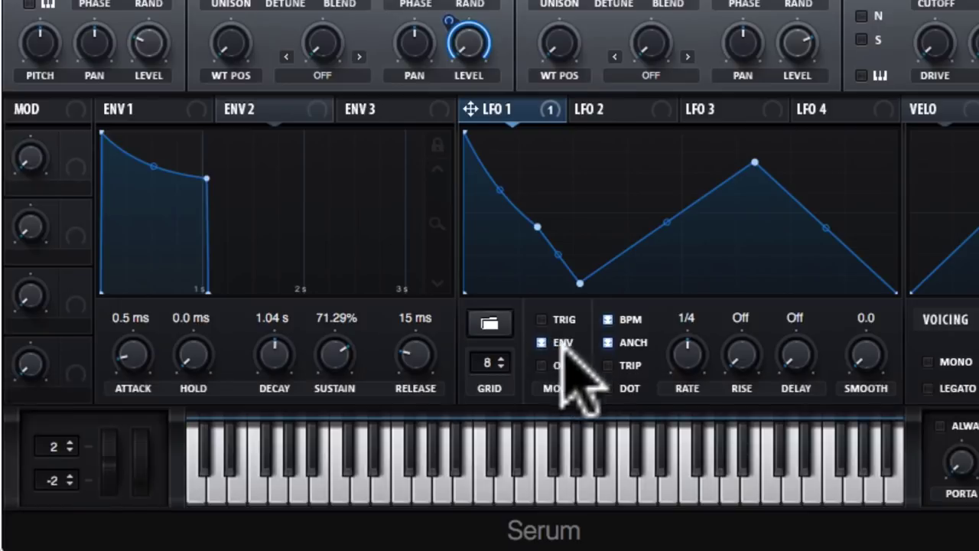
{"action": "left_click", "coordinate": [689, 358]}
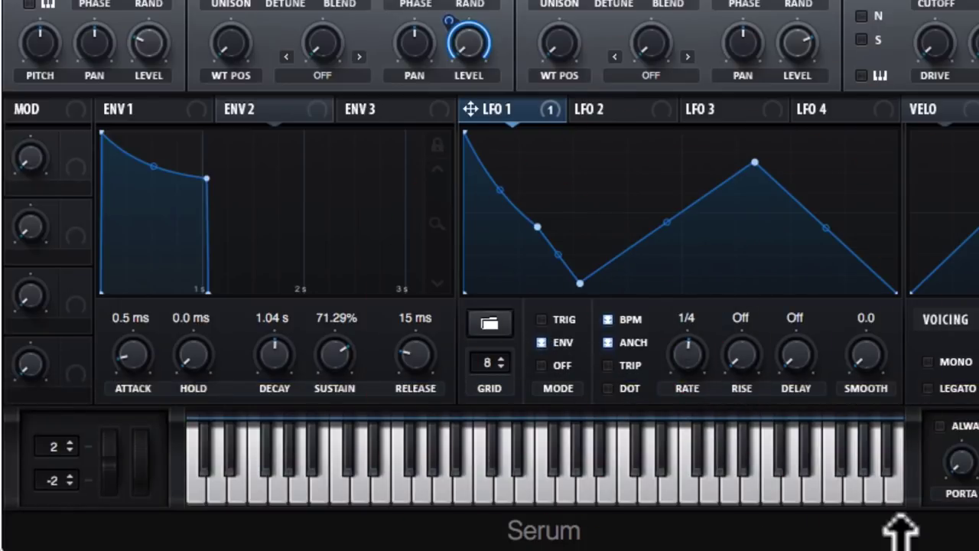
{"action": "key", "text": "space"}
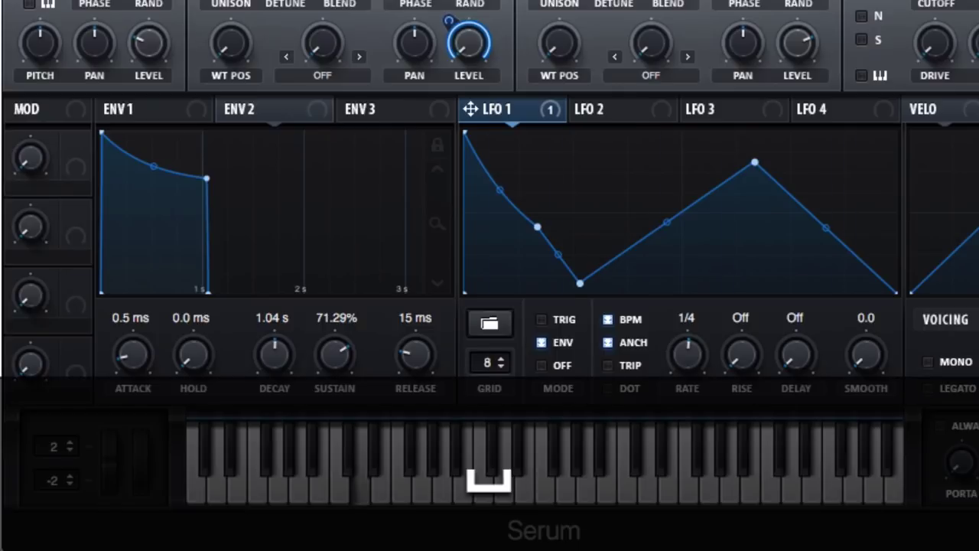
{"action": "key", "text": "space"}
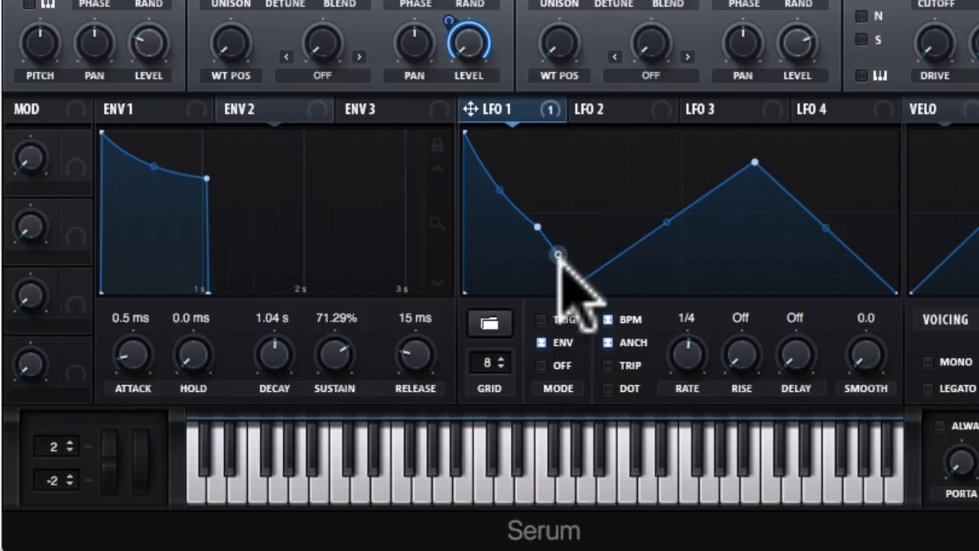
- Bend the rising segment of LFO 1 strongly upward into a convex curve and play it back
{"action": "left_click_drag", "start_coordinate": [655, 206], "coordinate": [631, 179]}
{"action": "key", "text": "space"}
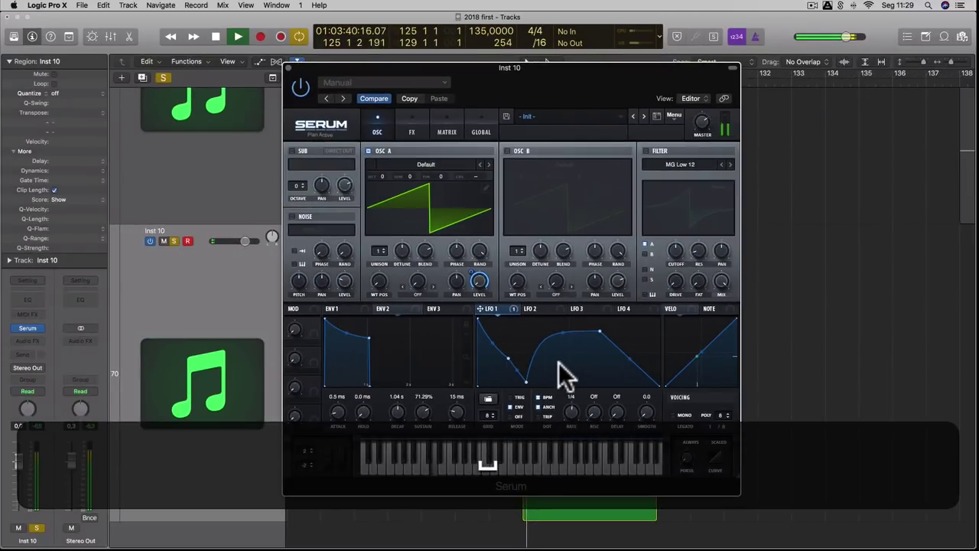
{"action": "key", "text": "space"}
- Rework the LFO 1 rising segment during playback and move its second peak to full height at about 60% of the cycle
{"action": "left_click_drag", "start_coordinate": [565, 377], "coordinate": [602, 333]}
{"action": "left_click_drag", "start_coordinate": [548, 320], "coordinate": [548, 321]}
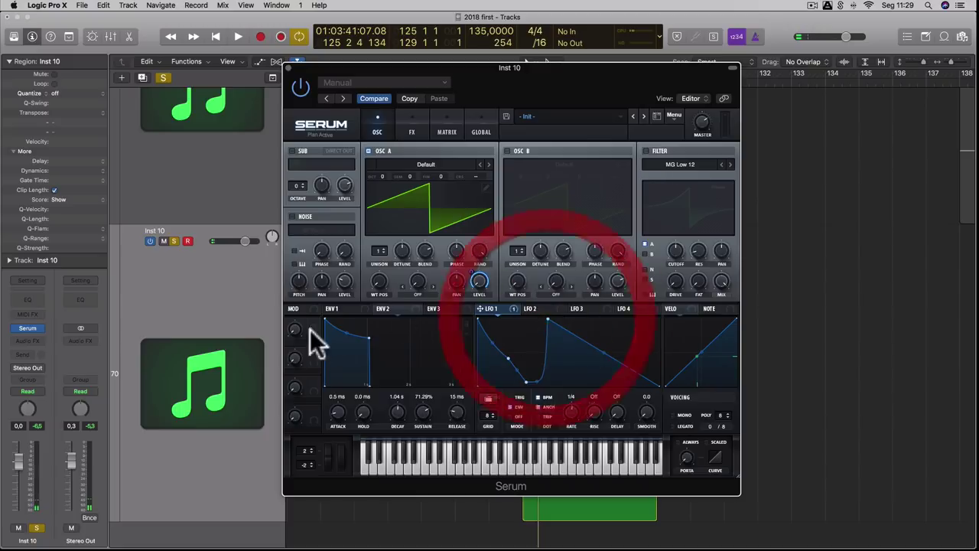
{"action": "key", "text": "space"}
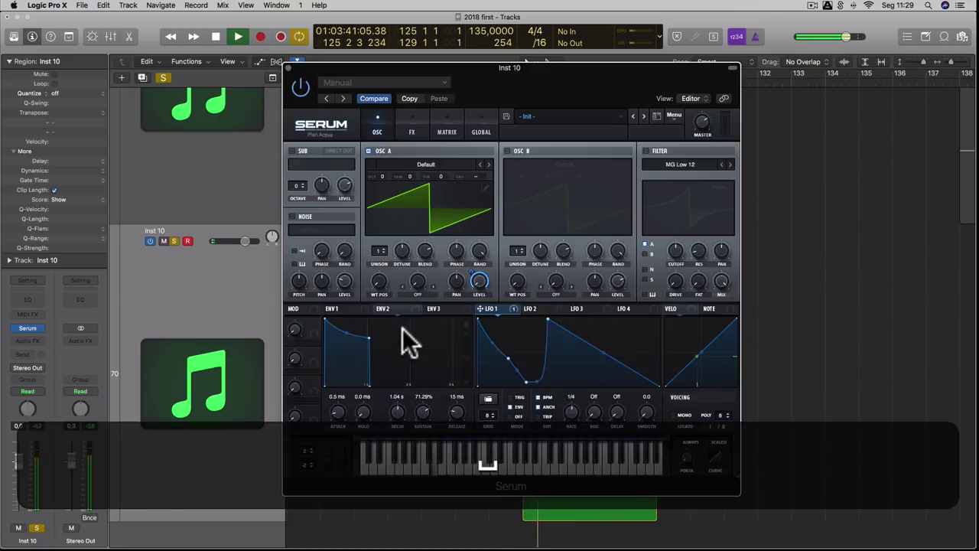
{"action": "left_click_drag", "start_coordinate": [546, 320], "coordinate": [588, 319]}
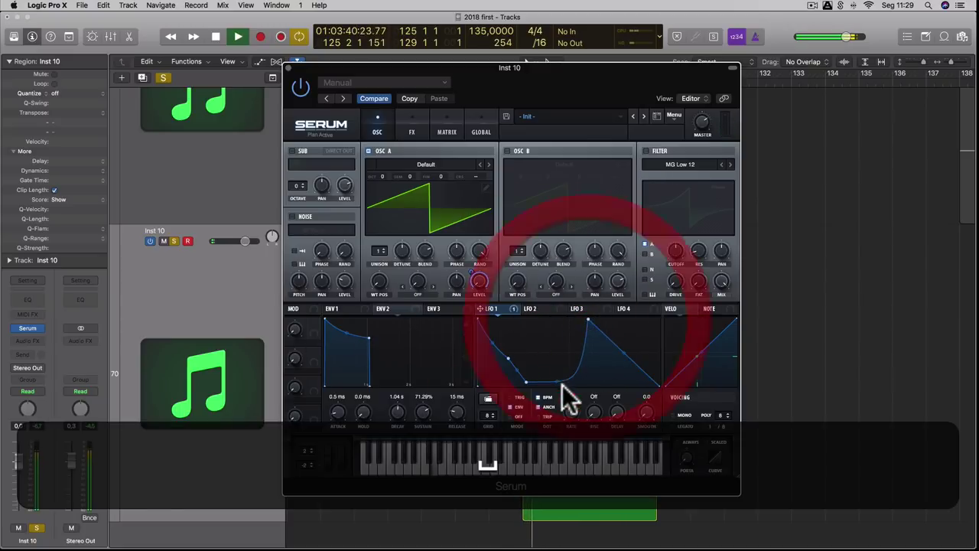
{"action": "key", "text": "space"}
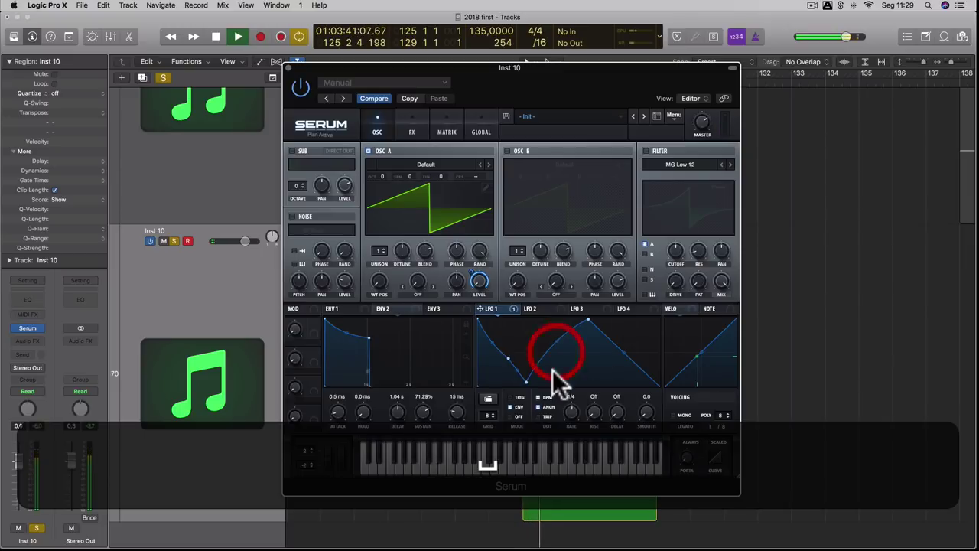
- Enable the filter, lower its cutoff and assign LFO 1 to the cutoff, auditioning the result
{"action": "left_click", "coordinate": [646, 150]}
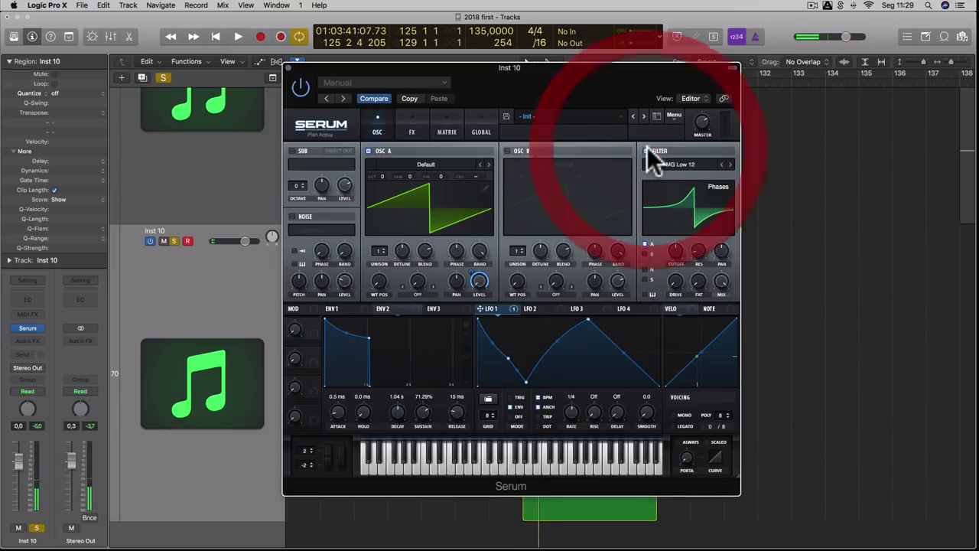
{"action": "left_click_drag", "start_coordinate": [676, 253], "coordinate": [669, 262]}
{"action": "left_click_drag", "start_coordinate": [536, 339], "coordinate": [612, 299]}
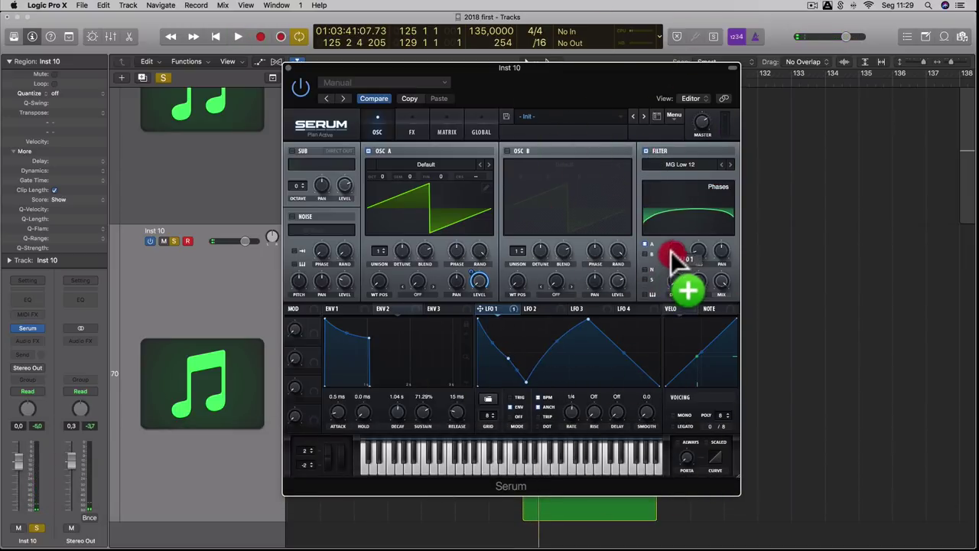
{"action": "left_click_drag", "start_coordinate": [673, 258], "coordinate": [675, 254]}
{"action": "key", "text": "space"}
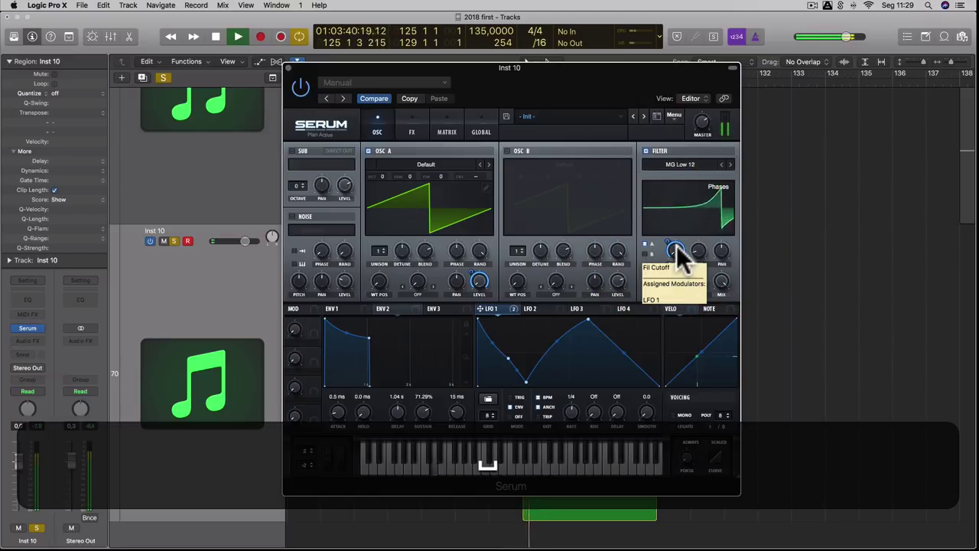